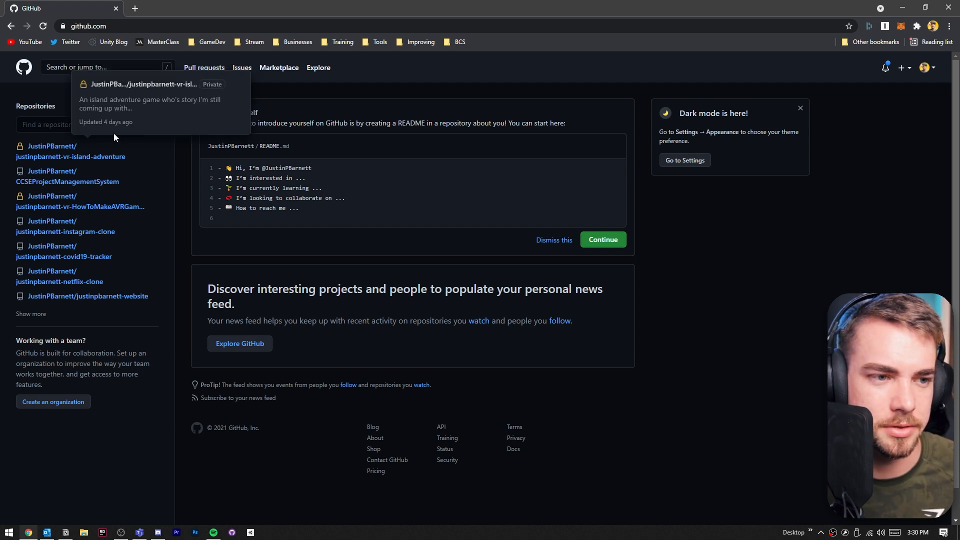
- Start a new repository and name it justinpbarnett-vr-git-demo
{"action": "mouse_move", "coordinate": [80, 299]}
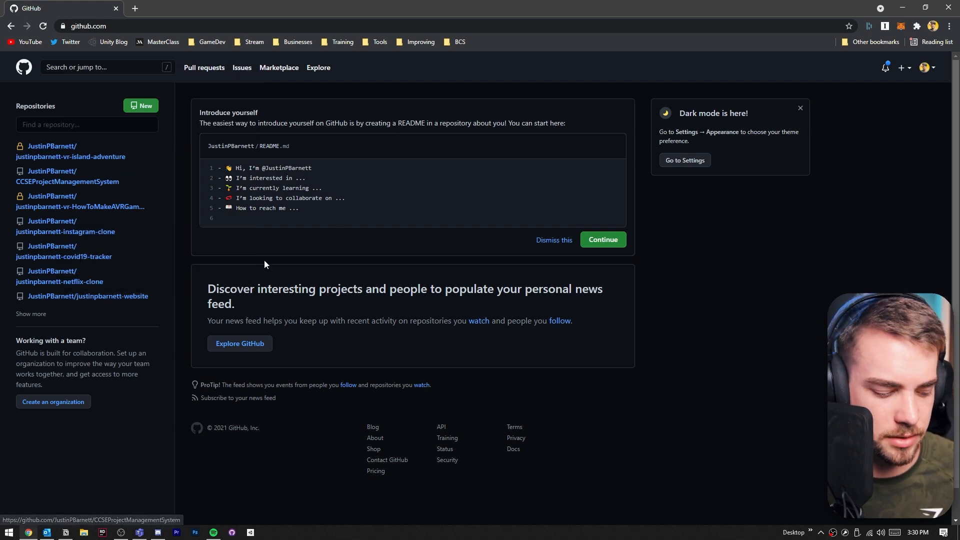
{"action": "key", "text": "ctrl+plus"}
{"action": "key", "text": "ctrl+plus"}
{"action": "mouse_move", "coordinate": [152, 432]}
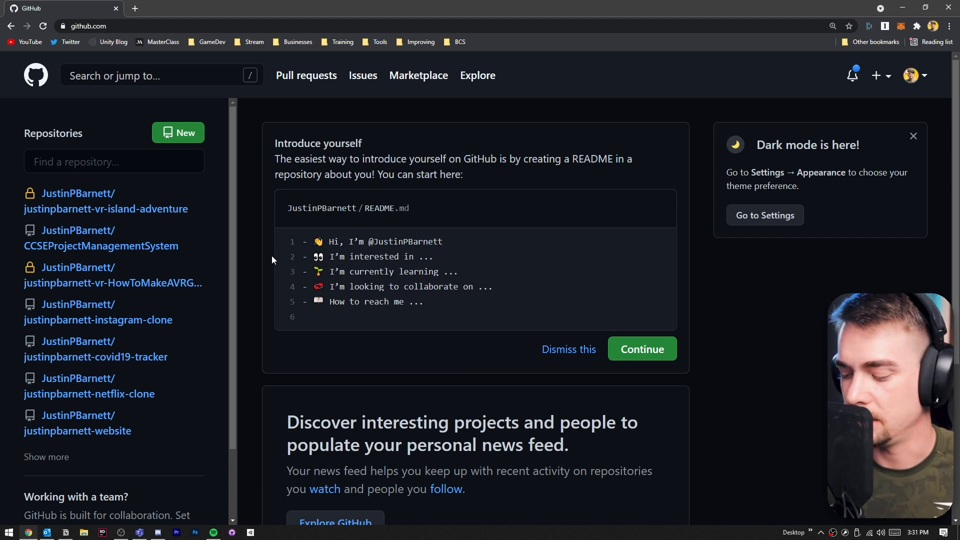
{"action": "left_click", "coordinate": [180, 133]}
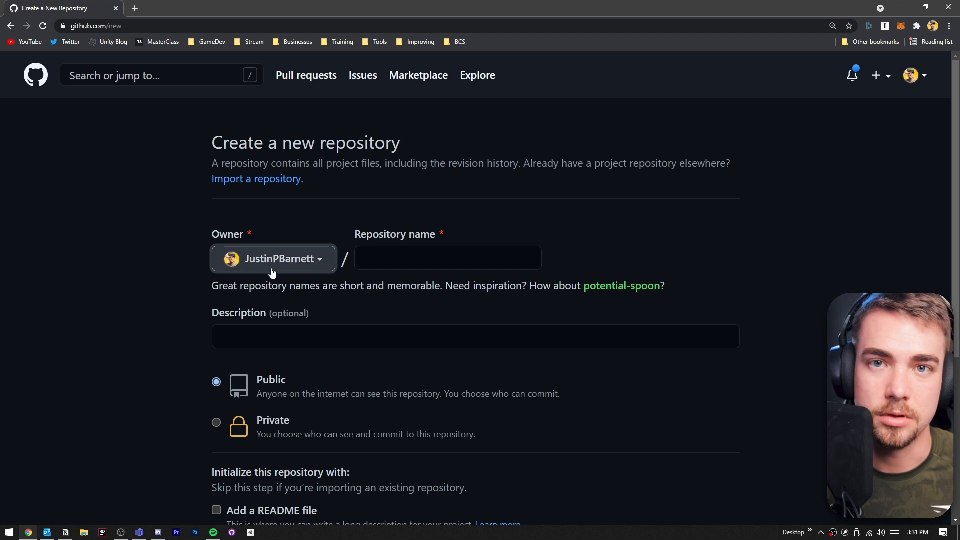
{"action": "scroll", "coordinate": [401, 263], "scroll_direction": "down", "scroll_amount": 1}
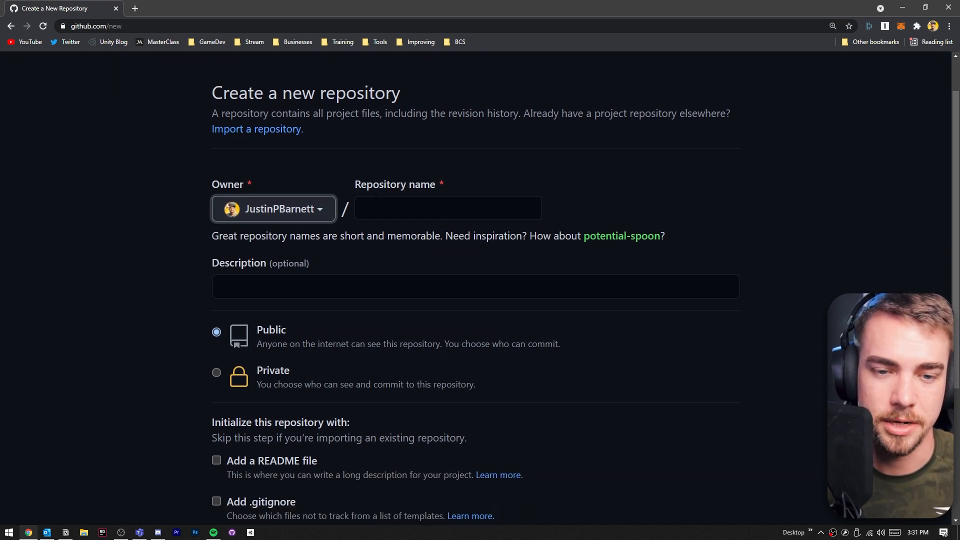
{"action": "left_click", "coordinate": [370, 206]}
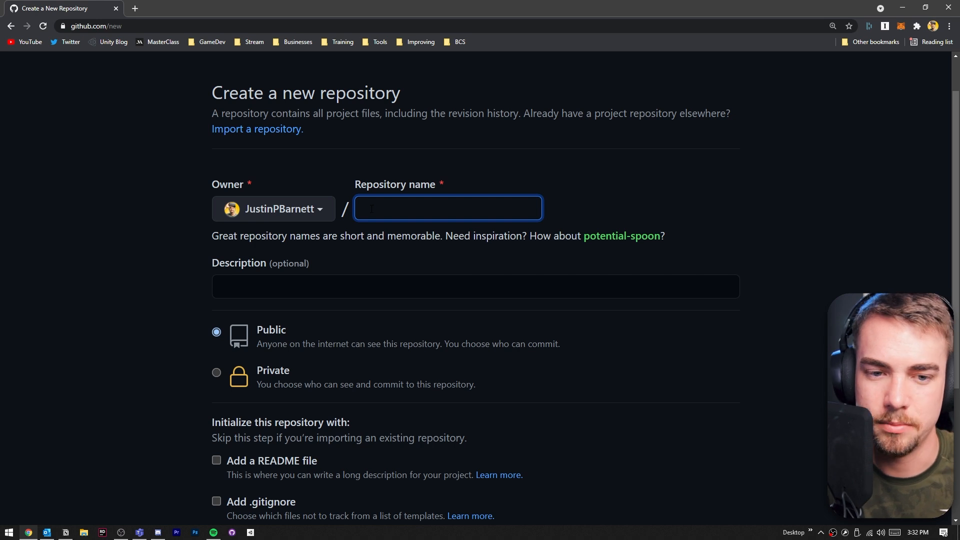
{"action": "type", "text": "justinpbarnett-"}
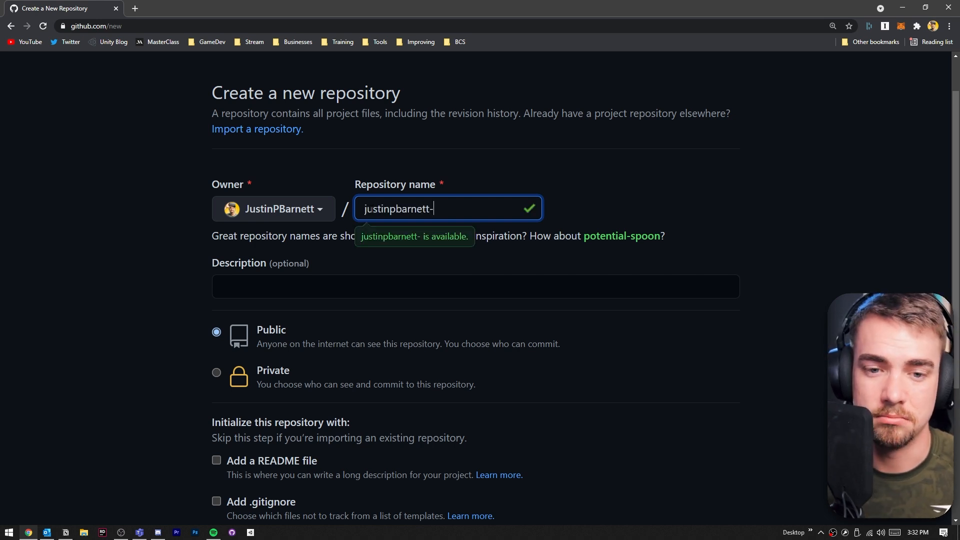
{"action": "type", "text": "vr"}
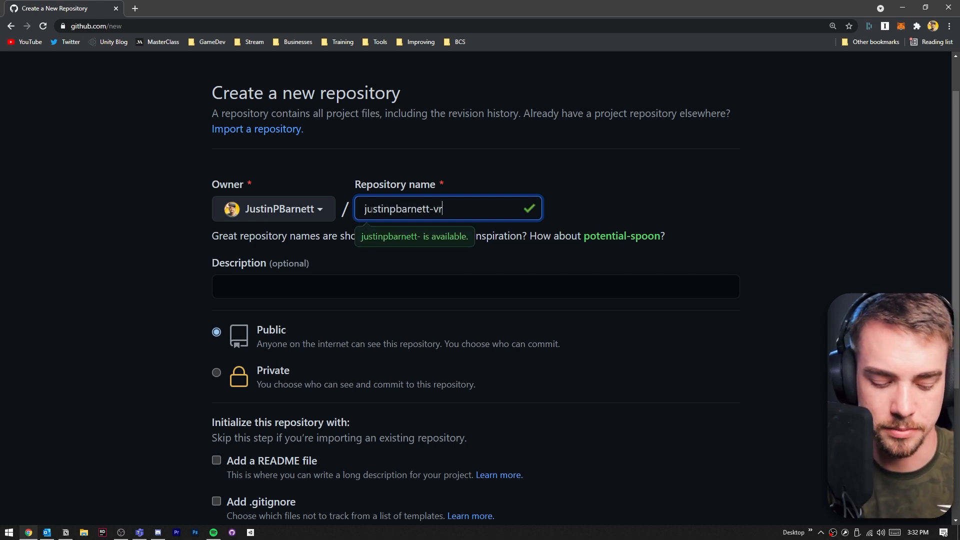
{"action": "type", "text": "-git-demo"}
- Set the repository's visibility to Private
{"action": "left_click", "coordinate": [546, 282]}
{"action": "scroll", "coordinate": [512, 277], "scroll_direction": "down", "scroll_amount": 3}
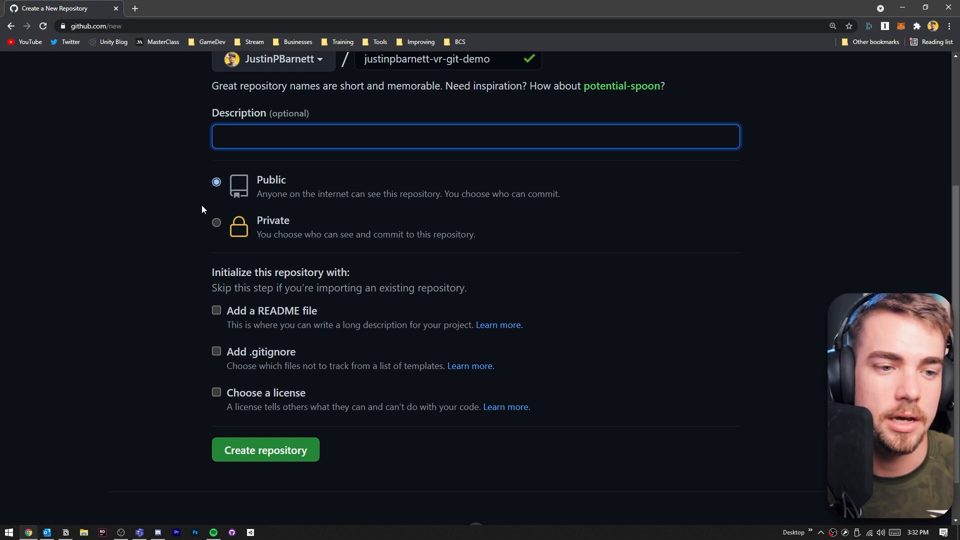
{"action": "left_click", "coordinate": [216, 223]}
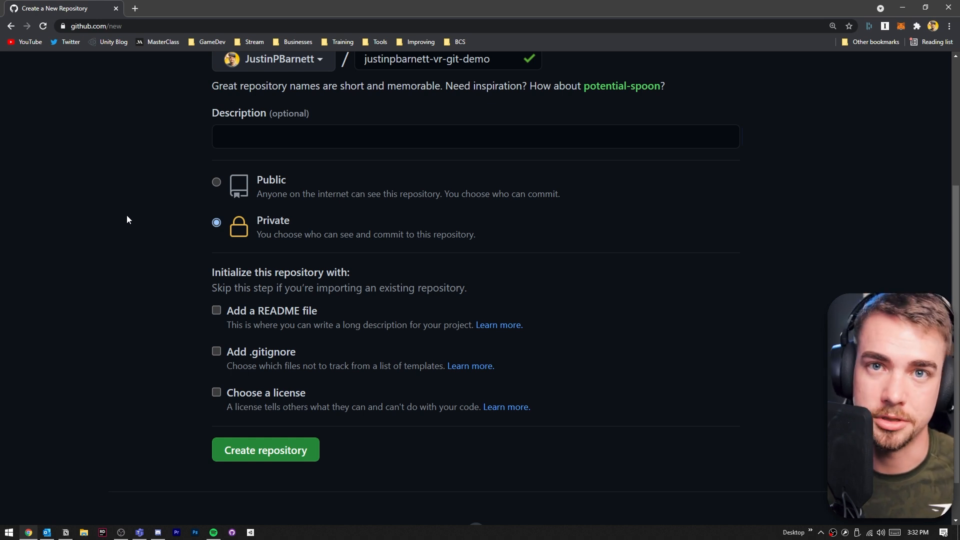
- Initialize the repository with a README file and a .gitignore using the Unity template
{"action": "scroll", "coordinate": [127, 219], "scroll_direction": "down", "scroll_amount": 1}
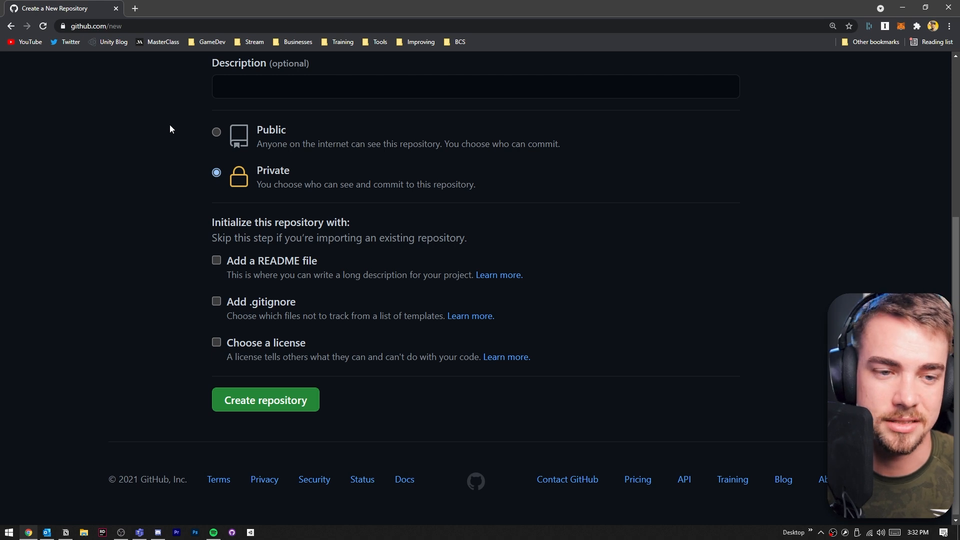
{"action": "scroll", "coordinate": [169, 188], "scroll_direction": "down", "scroll_amount": 1}
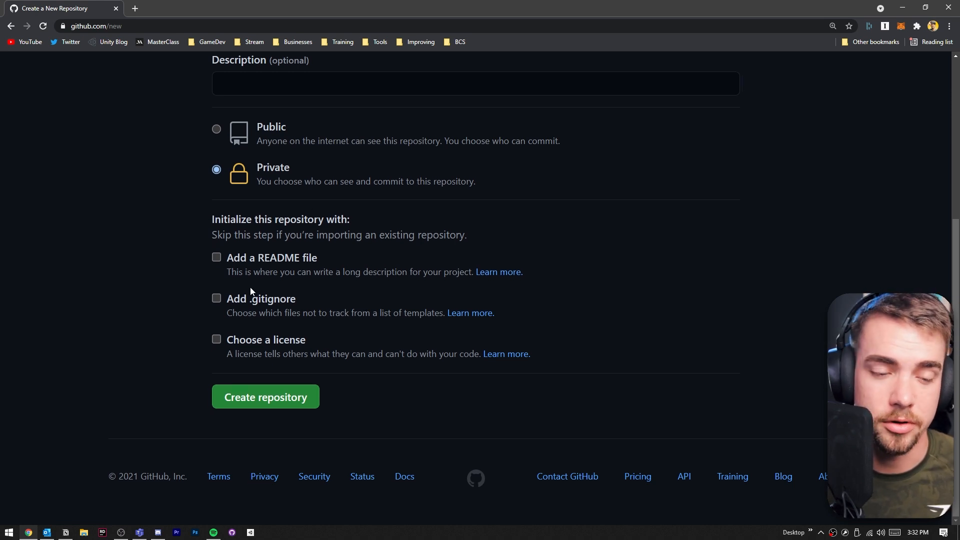
{"action": "left_click", "coordinate": [217, 258]}
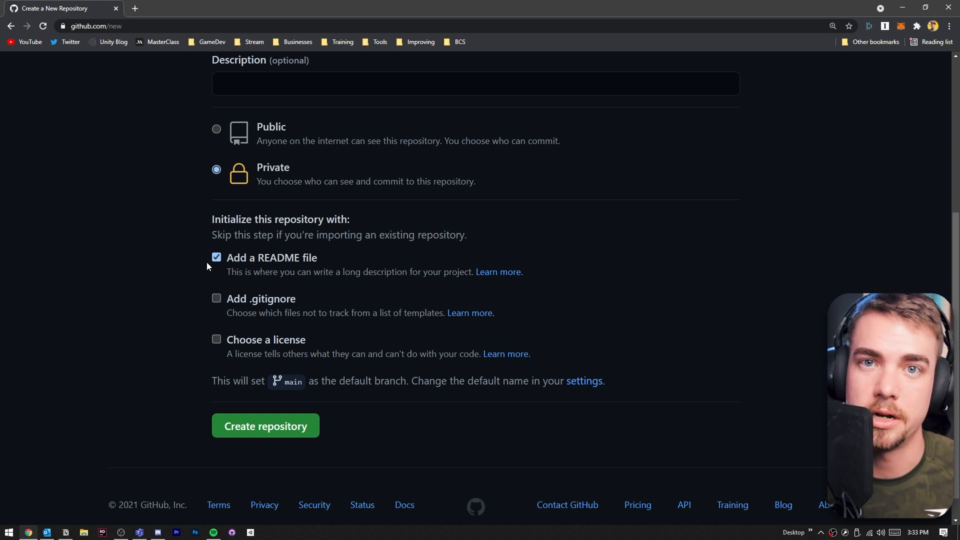
{"action": "left_click", "coordinate": [217, 299]}
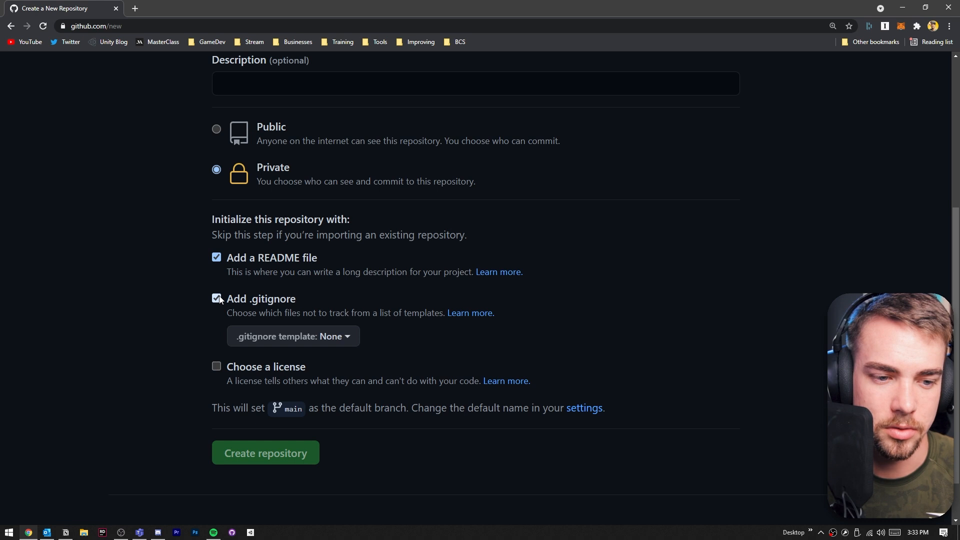
{"action": "left_click", "coordinate": [310, 337]}
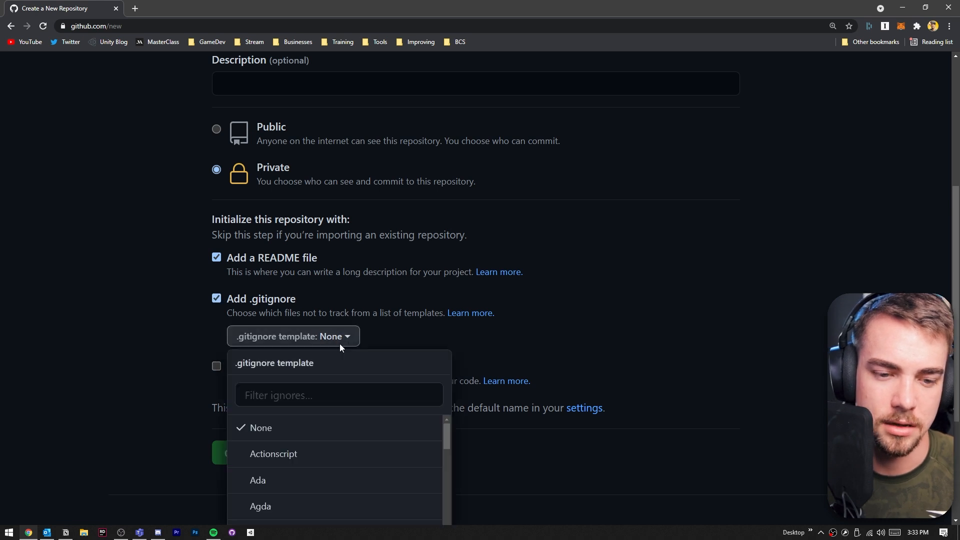
{"action": "left_click", "coordinate": [583, 317]}
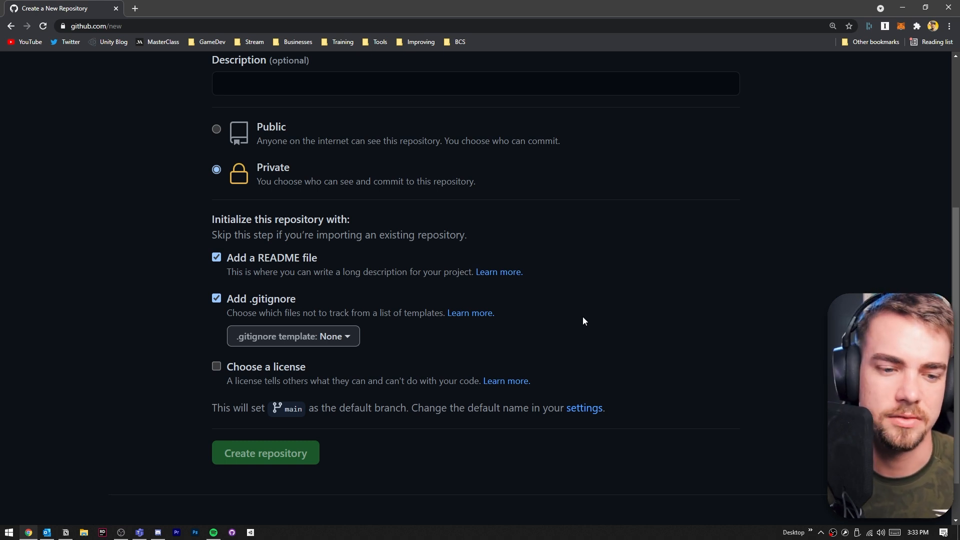
{"action": "left_click", "coordinate": [346, 339]}
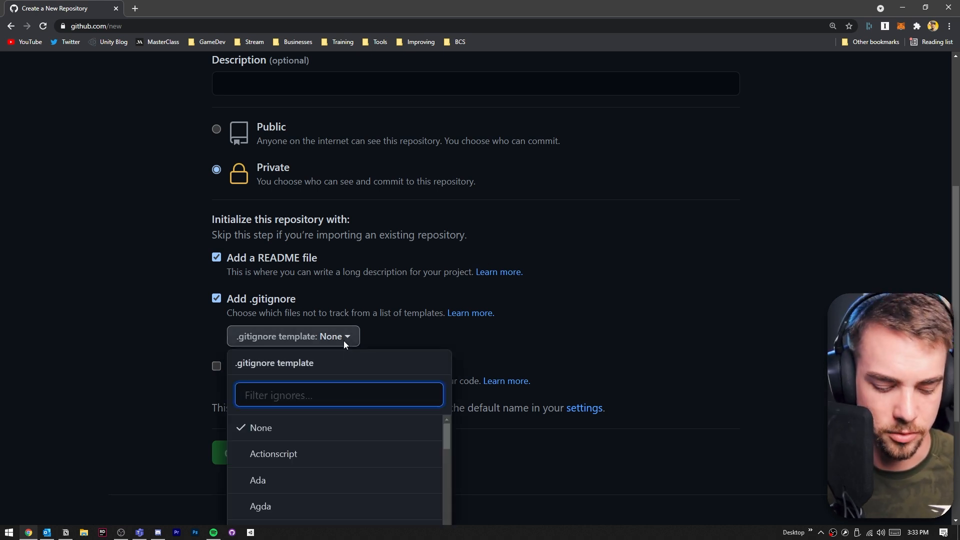
{"action": "type", "text": "uni"}
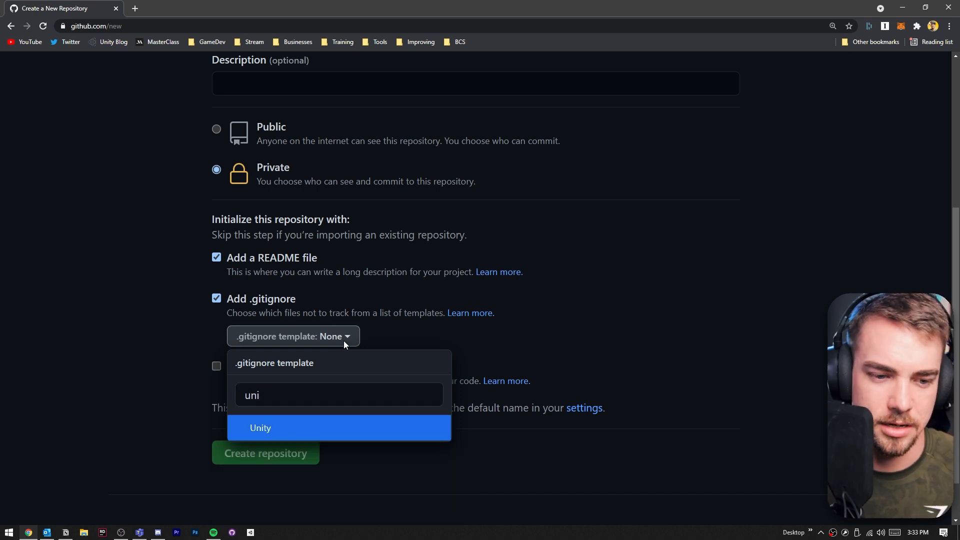
{"action": "key", "text": "Return"}
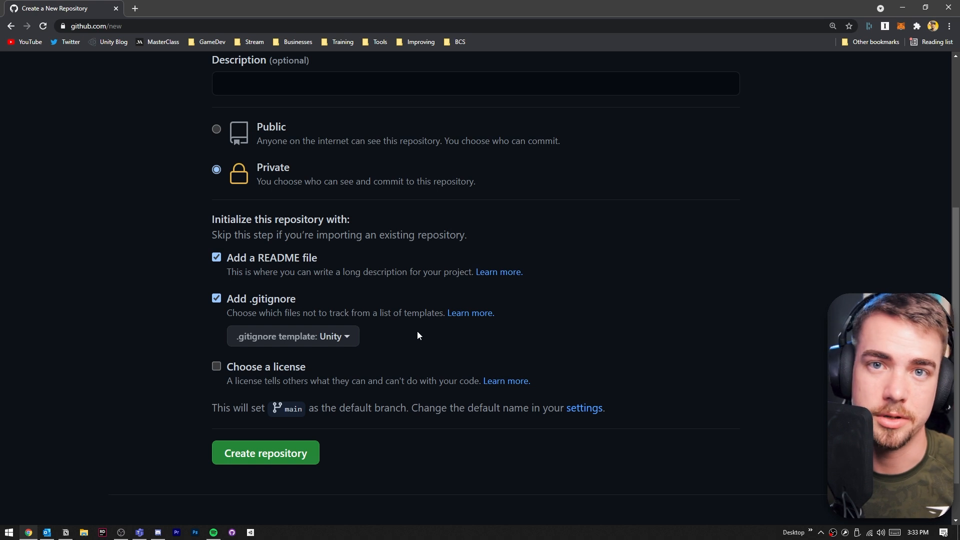
{"action": "left_click", "coordinate": [219, 368]}
{"action": "scroll", "coordinate": [188, 367], "scroll_direction": "down", "scroll_amount": 1}
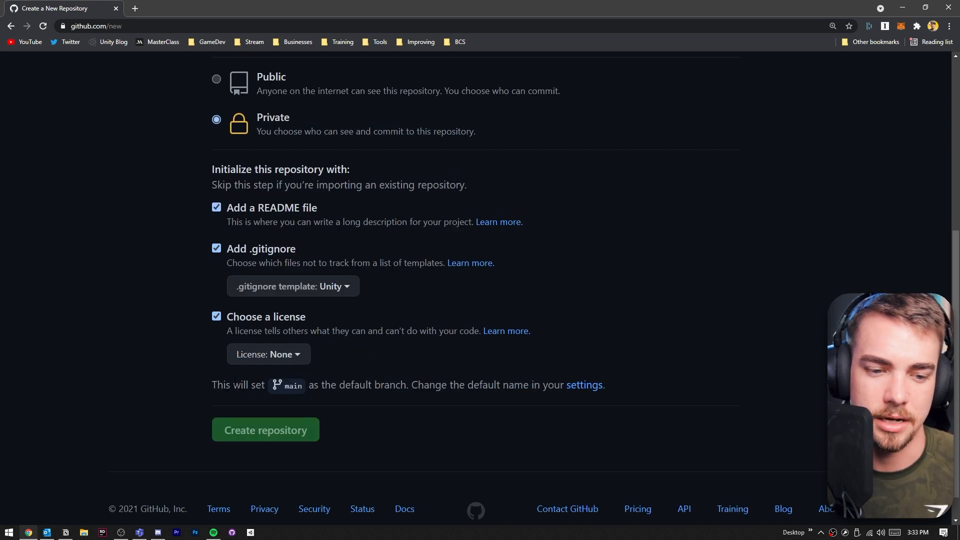
{"action": "left_click", "coordinate": [258, 365]}
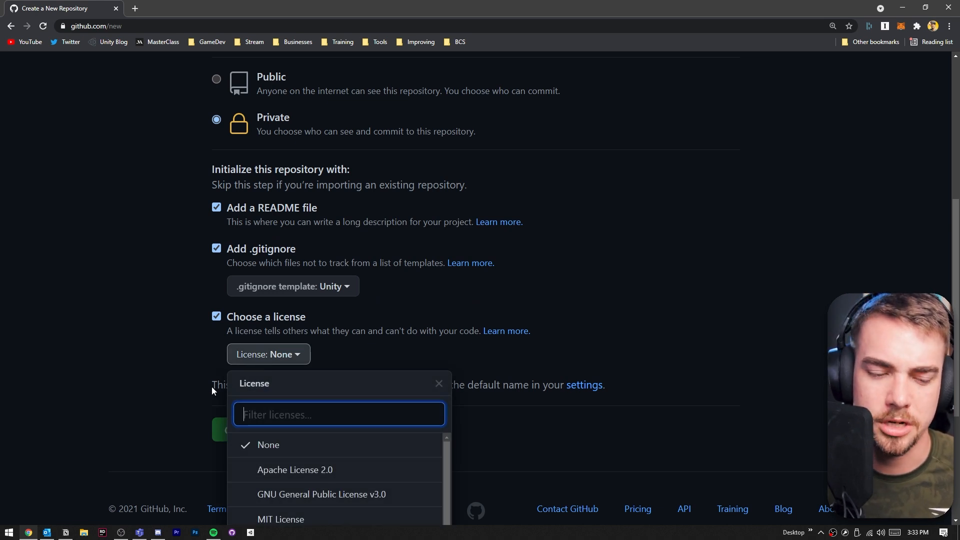
{"action": "scroll", "coordinate": [203, 388], "scroll_direction": "down", "scroll_amount": 2}
{"action": "scroll", "coordinate": [340, 381], "scroll_direction": "down", "scroll_amount": 1}
{"action": "scroll", "coordinate": [473, 374], "scroll_direction": "down", "scroll_amount": 2}
{"action": "scroll", "coordinate": [473, 376], "scroll_direction": "down", "scroll_amount": 1}
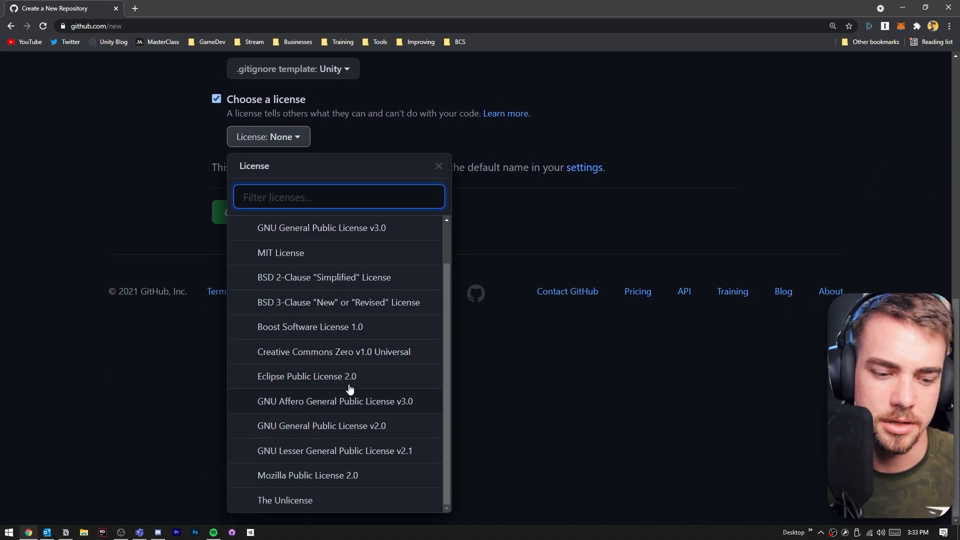
{"action": "scroll", "coordinate": [339, 350], "scroll_direction": "up", "scroll_amount": 1}
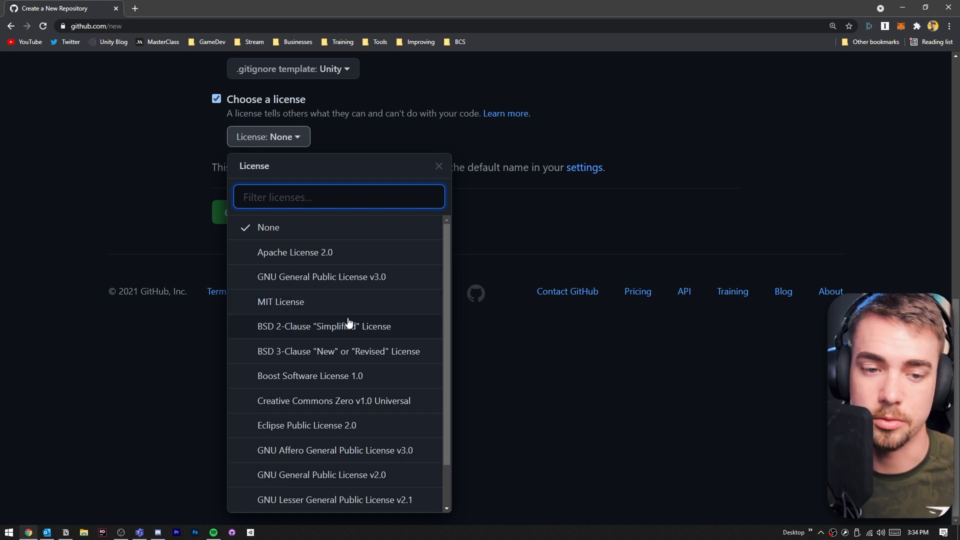
{"action": "scroll", "coordinate": [347, 318], "scroll_direction": "up", "scroll_amount": 4}
{"action": "left_click", "coordinate": [216, 310]}
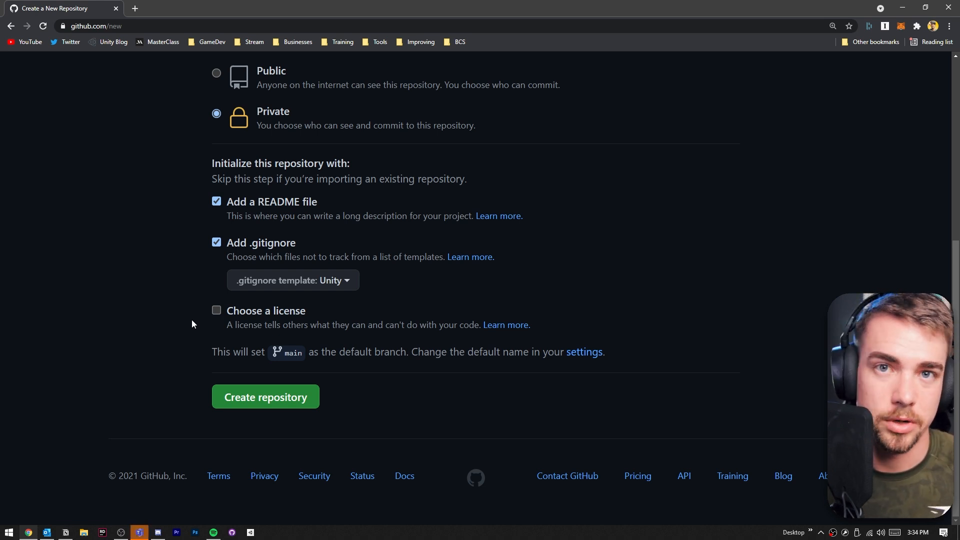
- Create the repository
{"action": "left_click", "coordinate": [300, 398]}
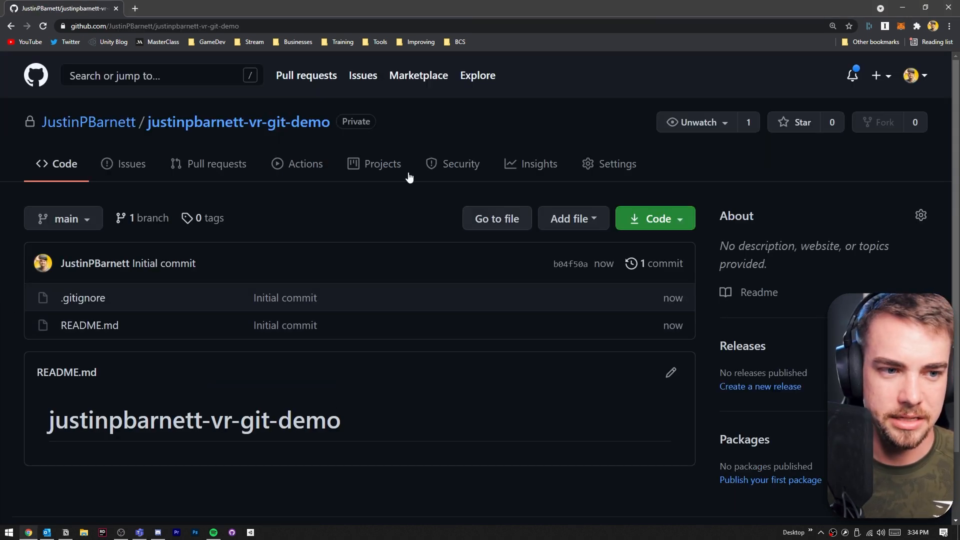
- Browse the repository's Issues, Pull requests and Actions pages
{"action": "left_click", "coordinate": [141, 168]}
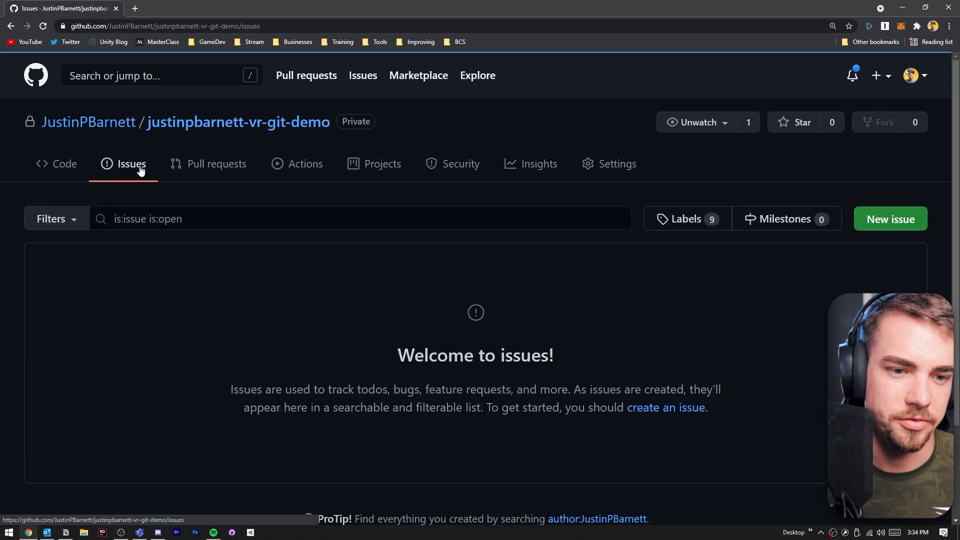
{"action": "left_click", "coordinate": [211, 168]}
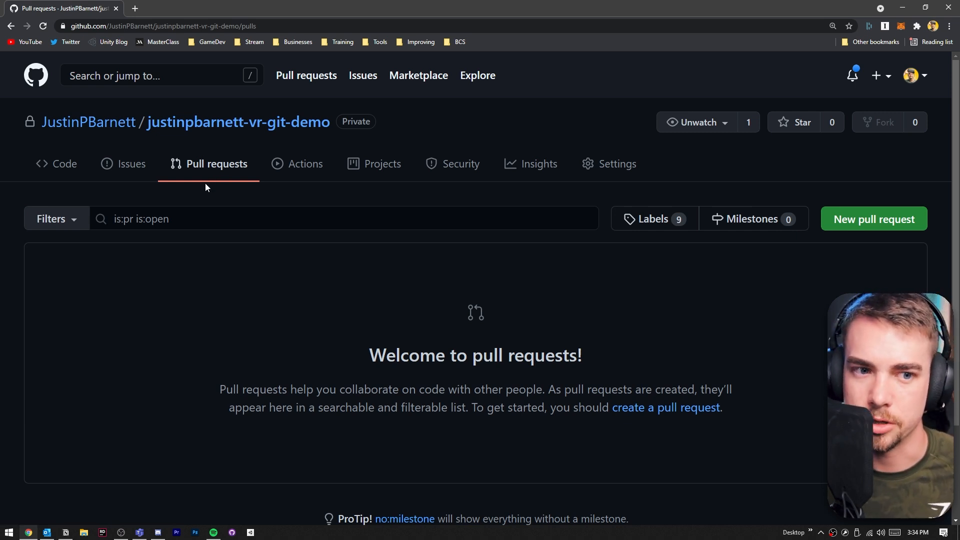
{"action": "left_click", "coordinate": [293, 159]}
{"action": "scroll", "coordinate": [481, 256], "scroll_direction": "down", "scroll_amount": 2}
{"action": "scroll", "coordinate": [524, 279], "scroll_direction": "up", "scroll_amount": 2}
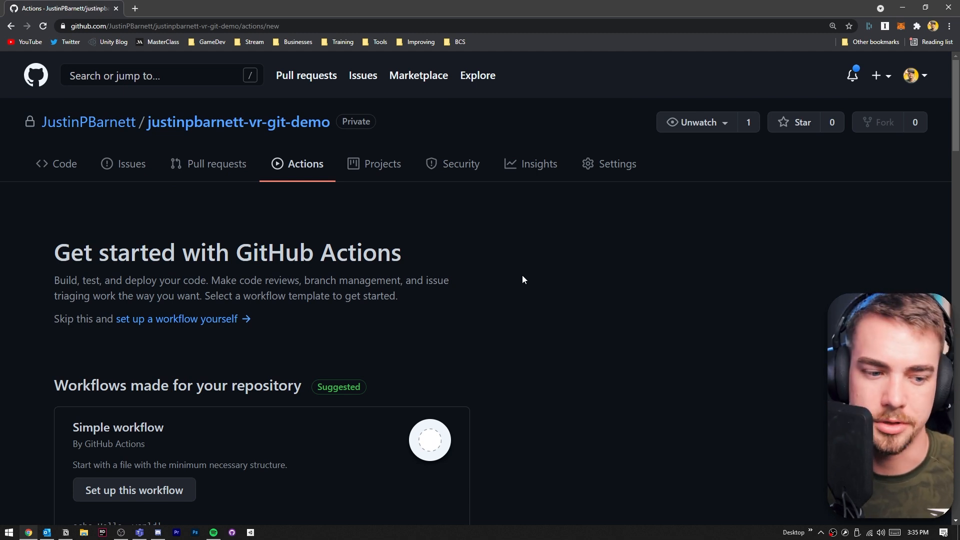
{"action": "scroll", "coordinate": [525, 280], "scroll_direction": "down", "scroll_amount": 1}
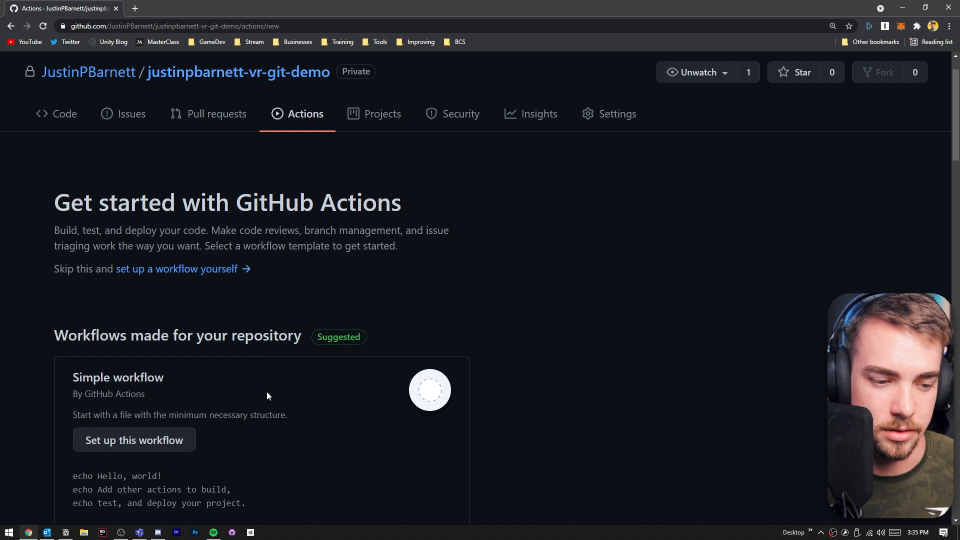
- Browse the repository's Projects, Security, Insights and Settings pages
{"action": "left_click", "coordinate": [375, 114]}
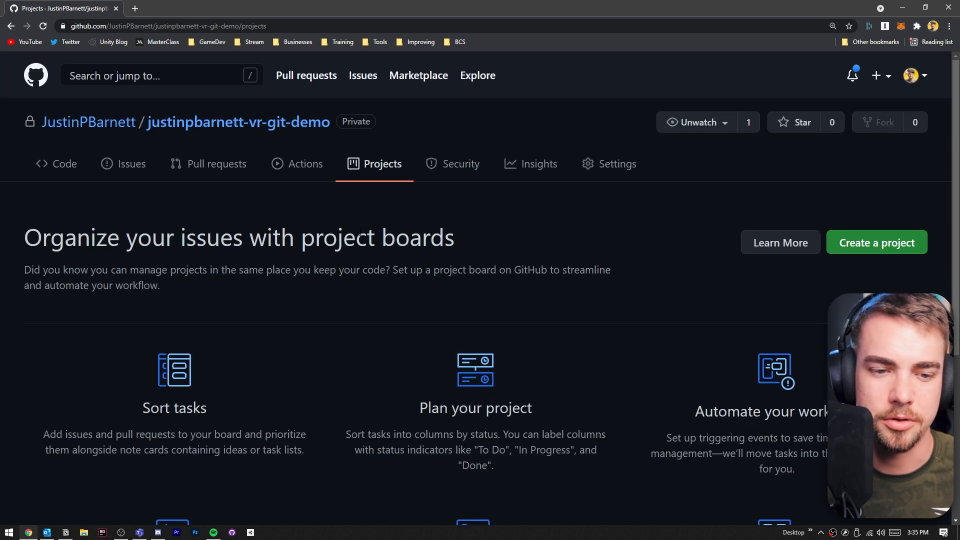
{"action": "scroll", "coordinate": [360, 232], "scroll_direction": "down", "scroll_amount": 2}
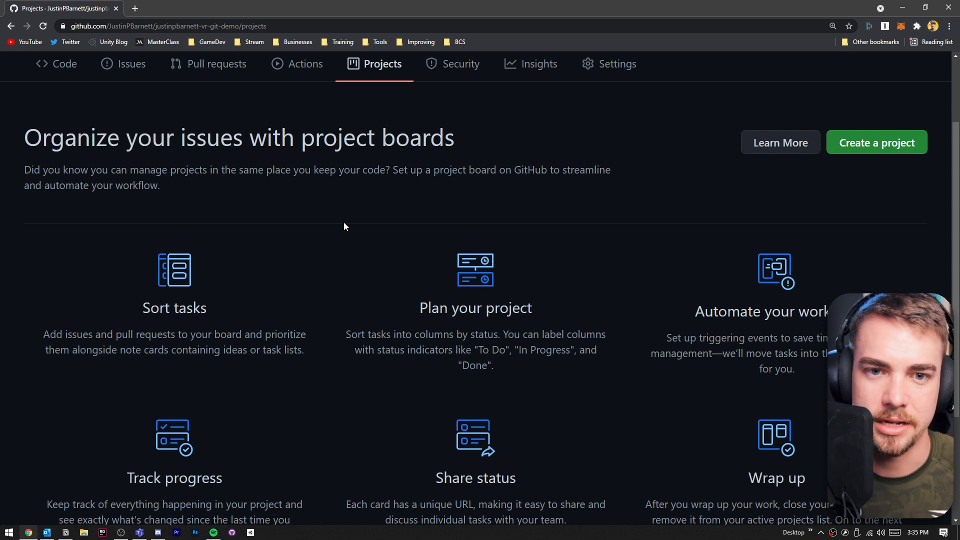
{"action": "scroll", "coordinate": [344, 223], "scroll_direction": "up", "scroll_amount": 2}
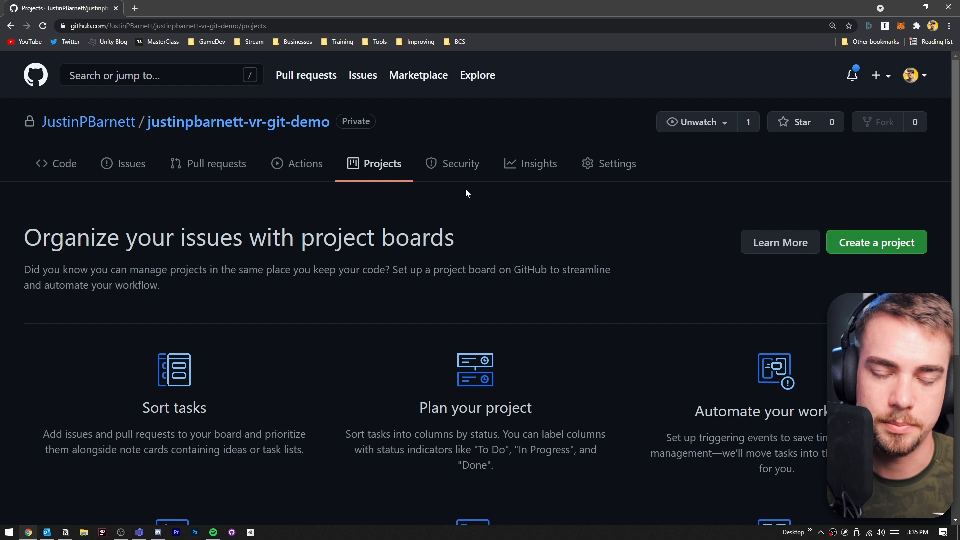
{"action": "left_click", "coordinate": [463, 169]}
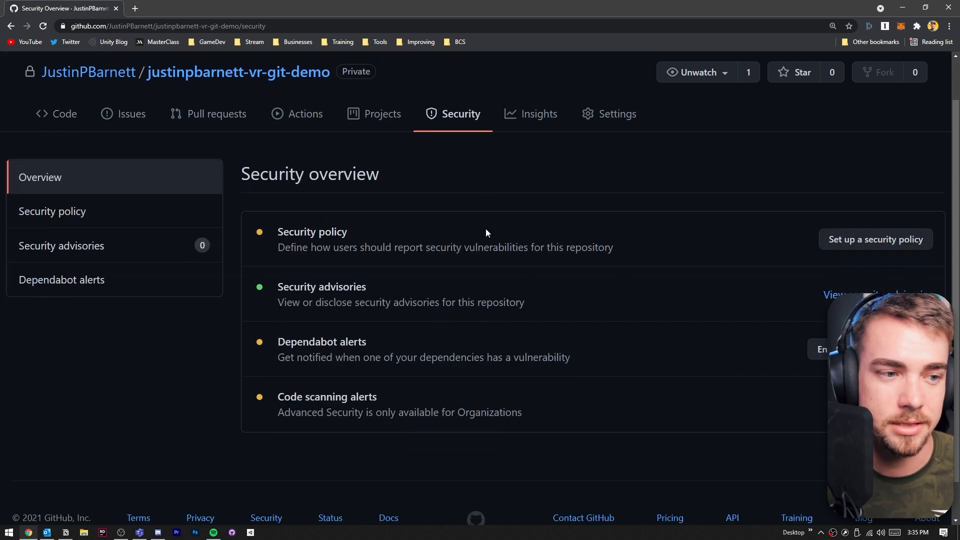
{"action": "scroll", "coordinate": [401, 185], "scroll_direction": "up", "scroll_amount": 1}
{"action": "left_click", "coordinate": [537, 172]}
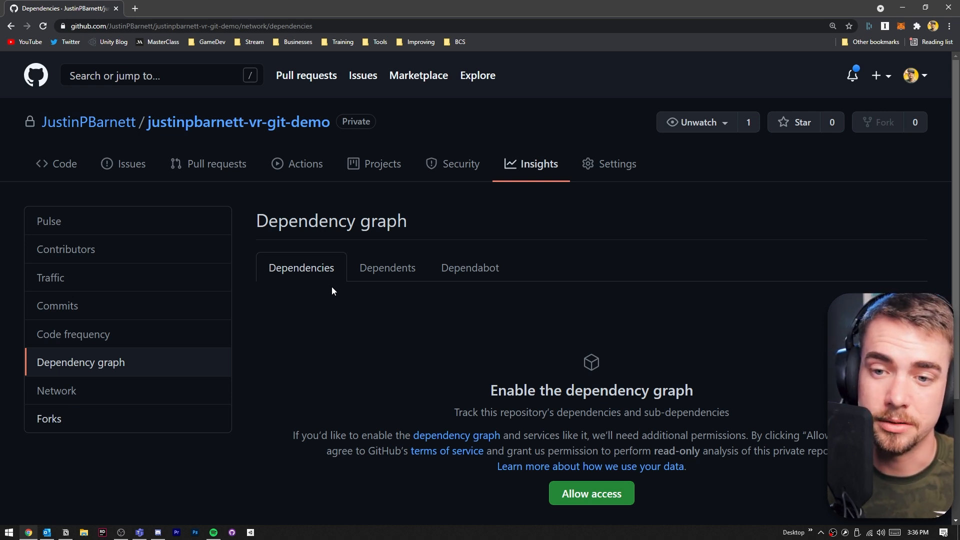
{"action": "left_click", "coordinate": [596, 178]}
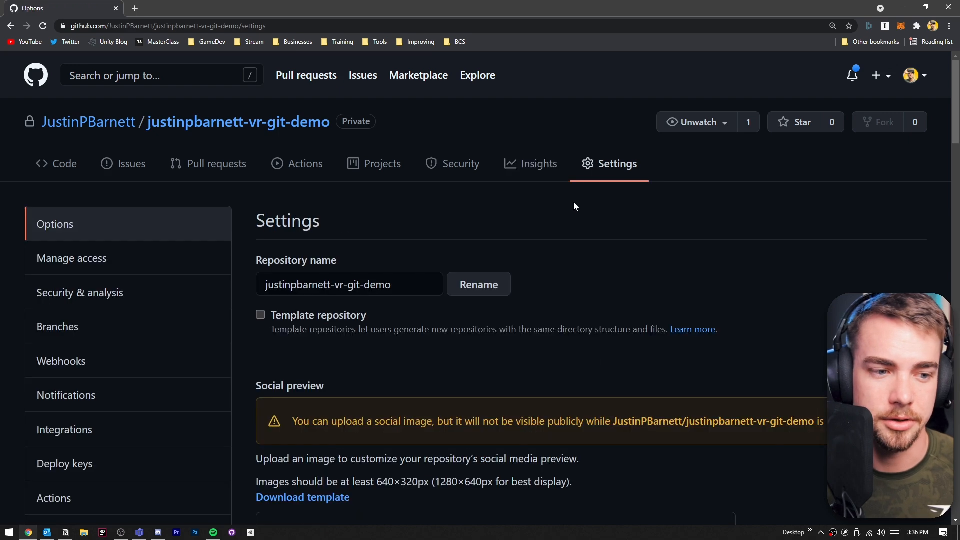
{"action": "scroll", "coordinate": [178, 328], "scroll_direction": "down", "scroll_amount": 3}
{"action": "scroll", "coordinate": [376, 248], "scroll_direction": "up", "scroll_amount": 3}
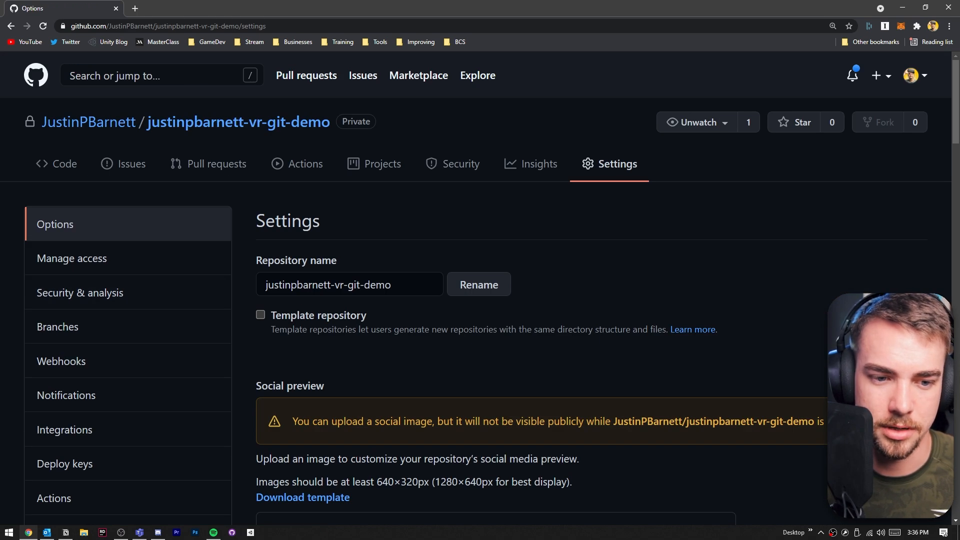
- Scroll through the repository's Settings options page and return to the Code page
{"action": "scroll", "coordinate": [665, 249], "scroll_direction": "down", "scroll_amount": 5}
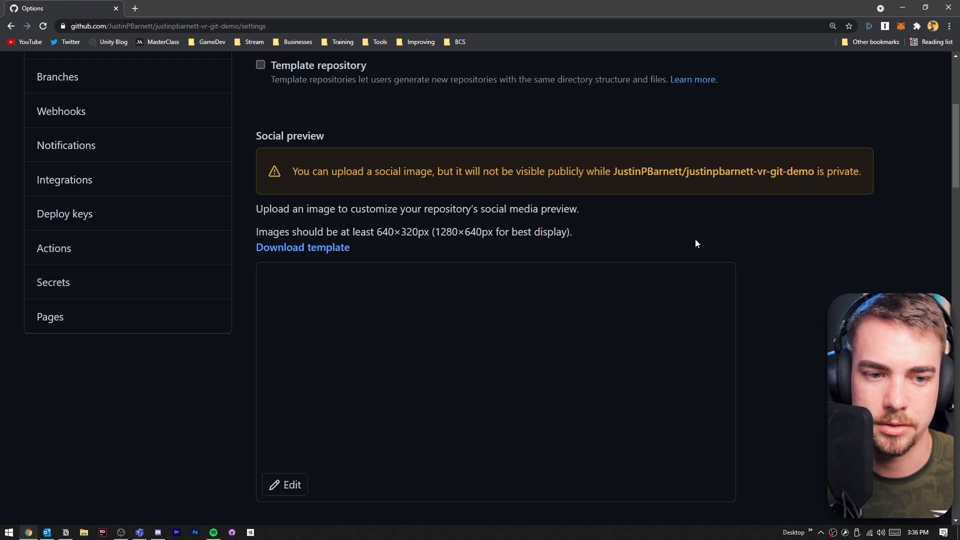
{"action": "scroll", "coordinate": [788, 245], "scroll_direction": "down", "scroll_amount": 5}
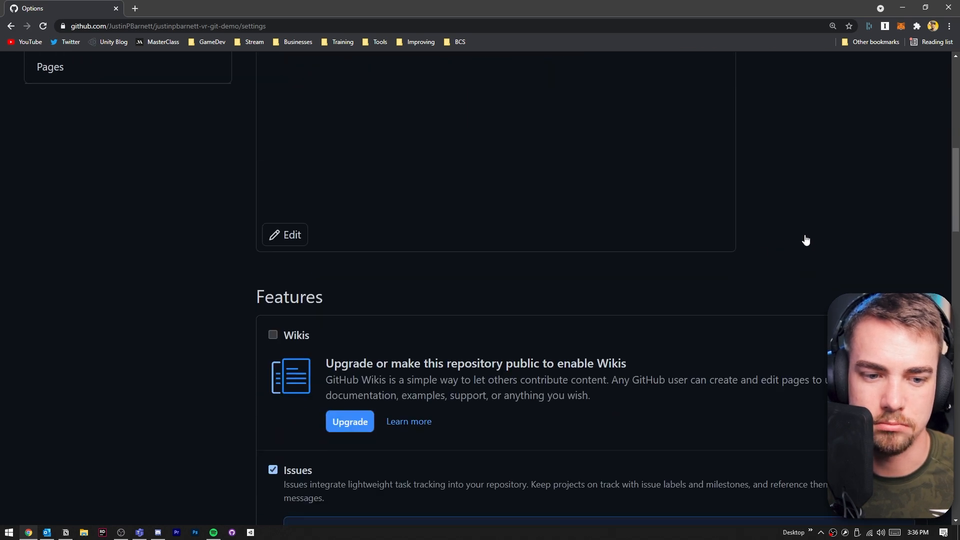
{"action": "scroll", "coordinate": [806, 241], "scroll_direction": "down", "scroll_amount": 3}
{"action": "scroll", "coordinate": [806, 241], "scroll_direction": "up", "scroll_amount": 10}
{"action": "left_click", "coordinate": [59, 176]}
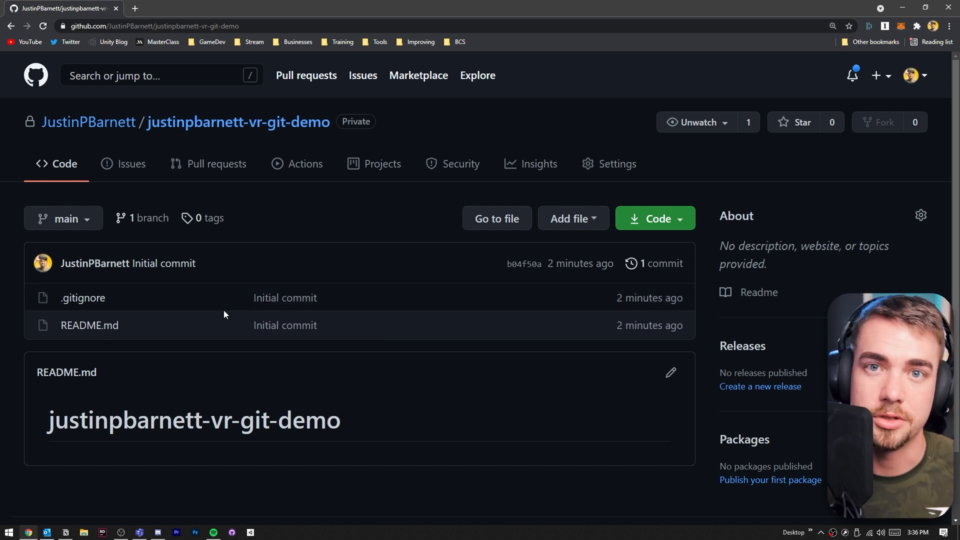
- Search the web for GitHub Desktop and download it for Windows from desktop.github.com
{"action": "left_click", "coordinate": [135, 8]}
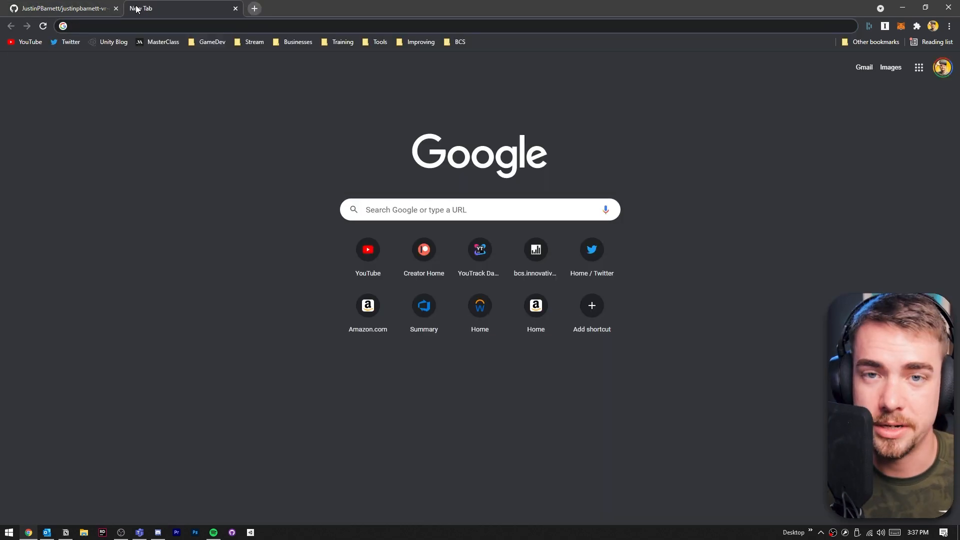
{"action": "type", "text": "github de"}
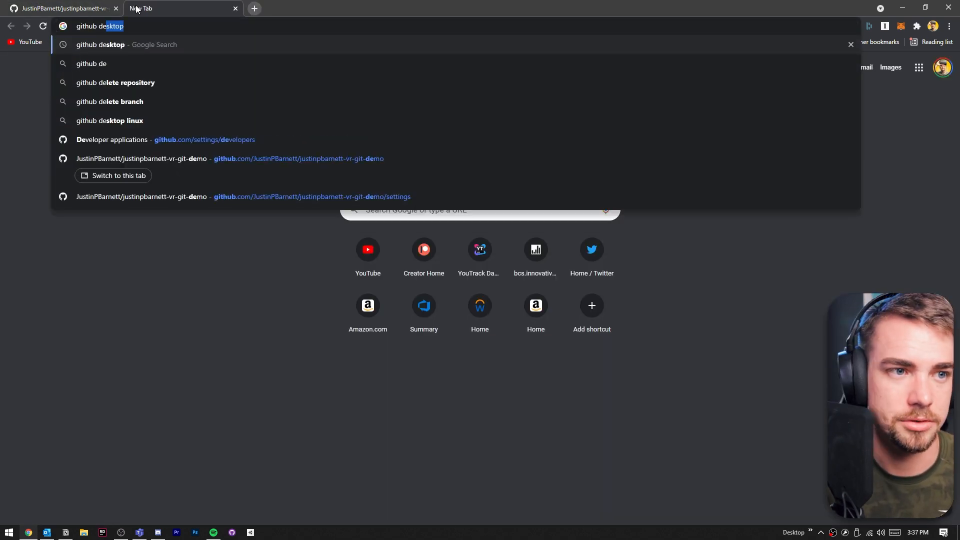
{"action": "key", "text": "Return"}
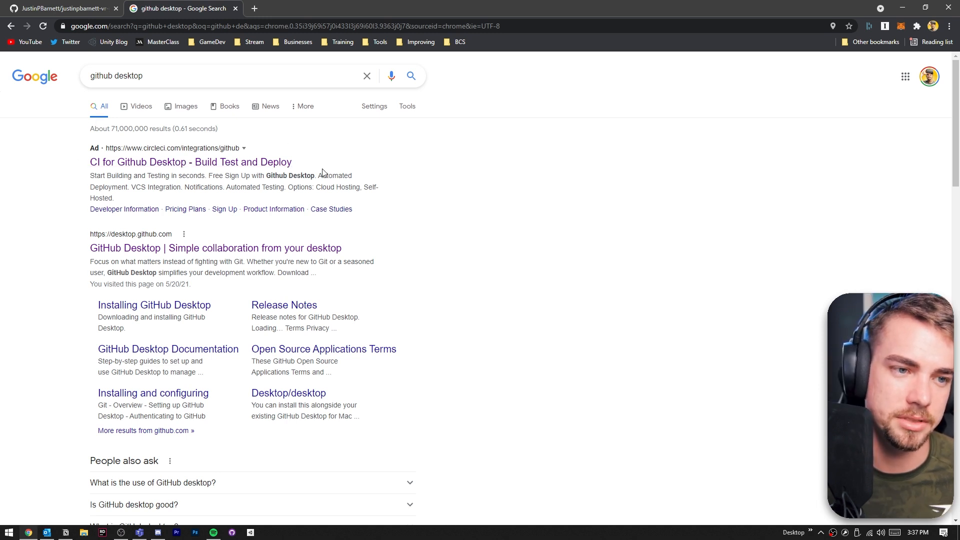
{"action": "left_click", "coordinate": [127, 235]}
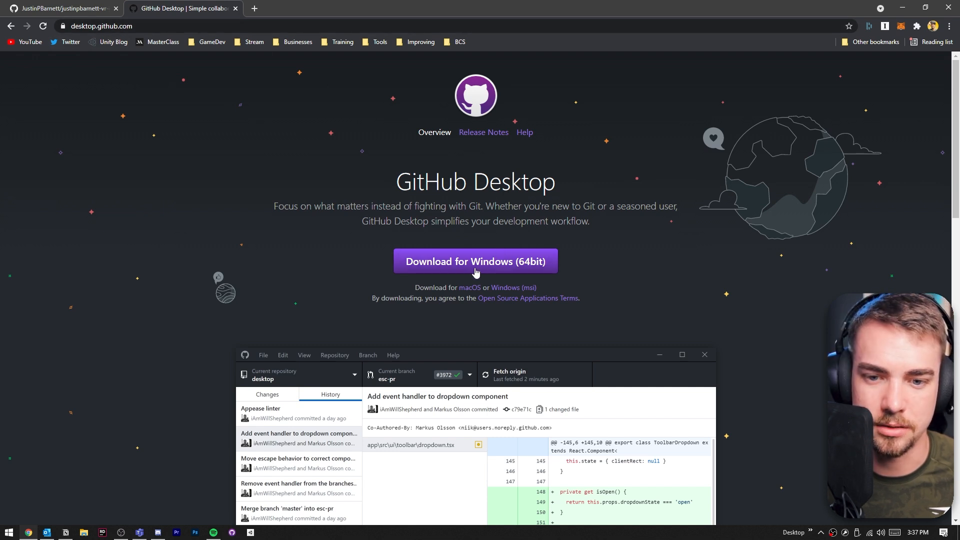
{"action": "left_click", "coordinate": [474, 267]}
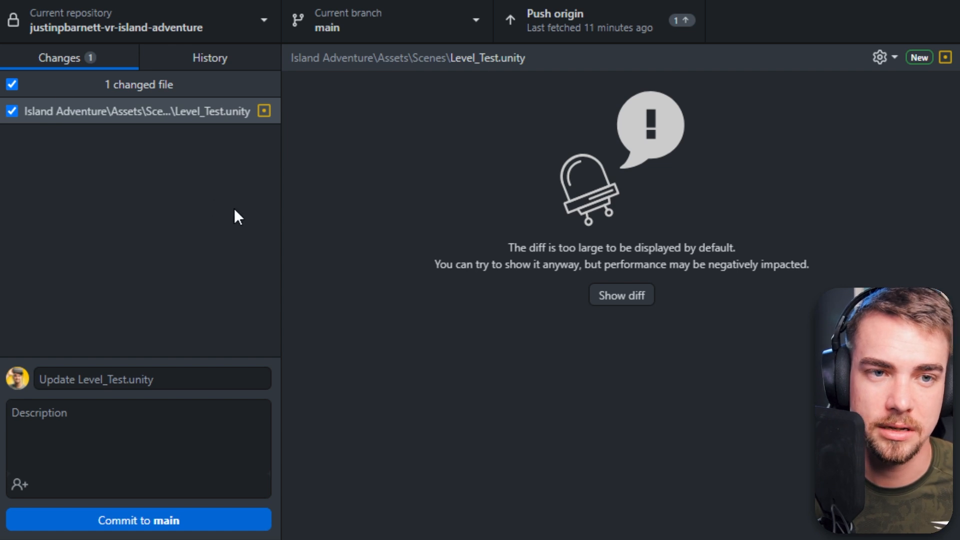
- Open the Clone a repository dialog in GitHub Desktop
{"action": "left_click", "coordinate": [68, 18]}
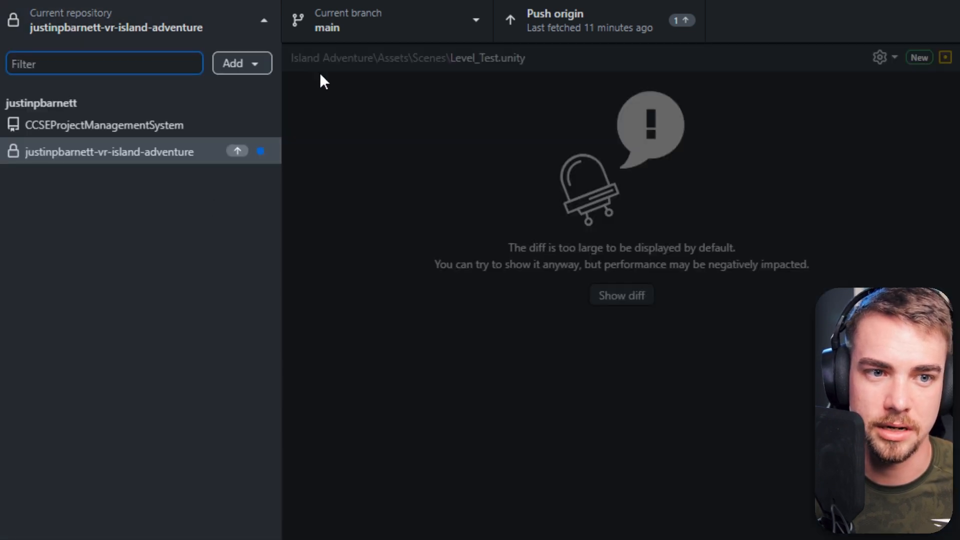
{"action": "left_click", "coordinate": [256, 61]}
{"action": "left_click", "coordinate": [529, 183]}
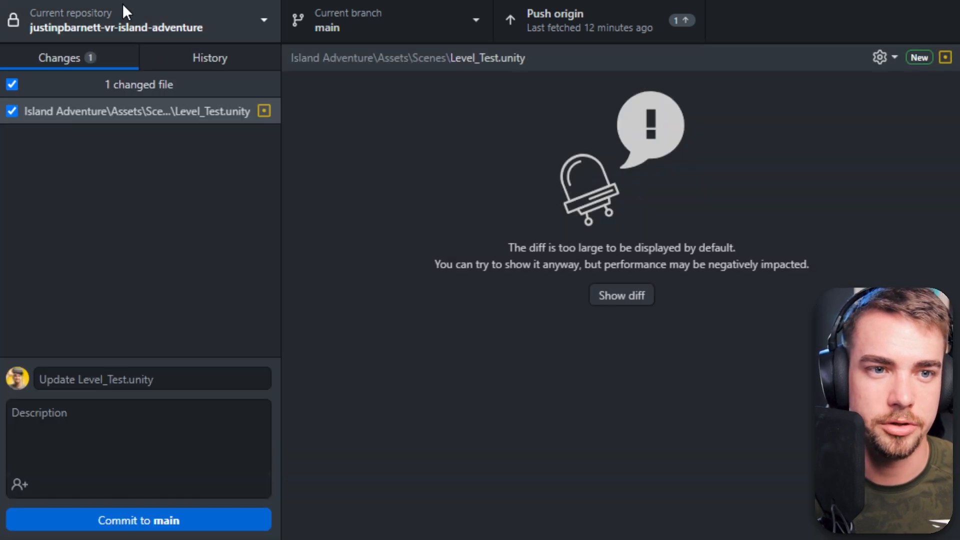
{"action": "left_click", "coordinate": [126, 14]}
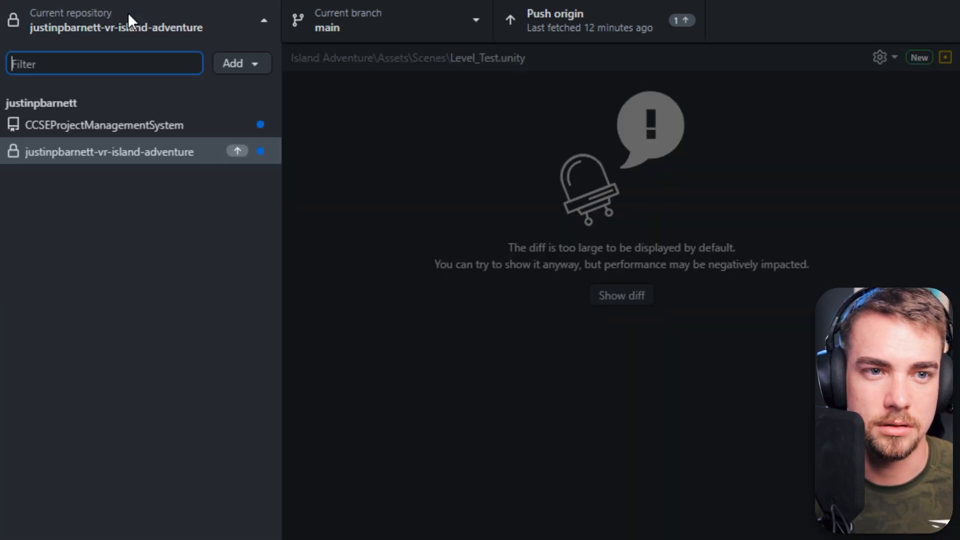
{"action": "left_click", "coordinate": [239, 64]}
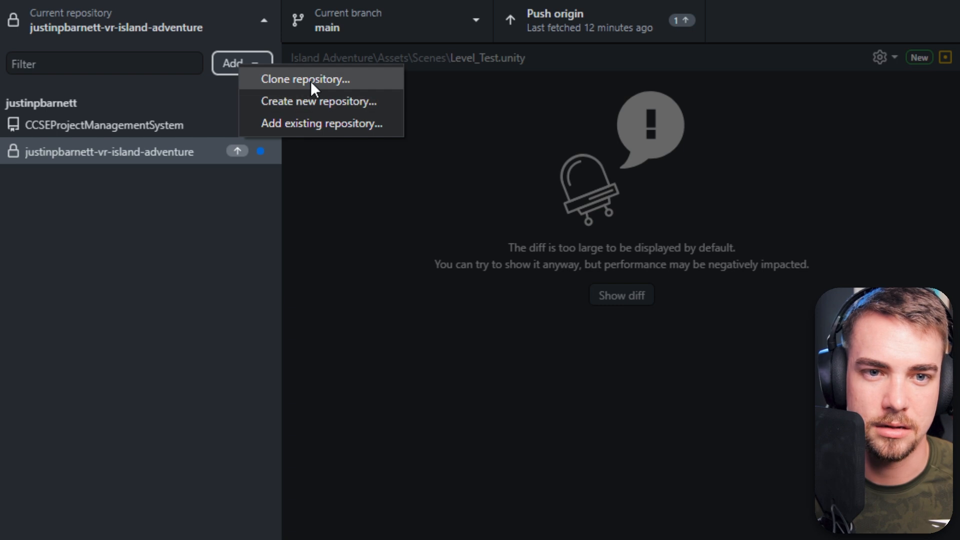
{"action": "left_click", "coordinate": [187, 273]}
{"action": "left_click", "coordinate": [335, 232]}
{"action": "left_click", "coordinate": [48, 0]}
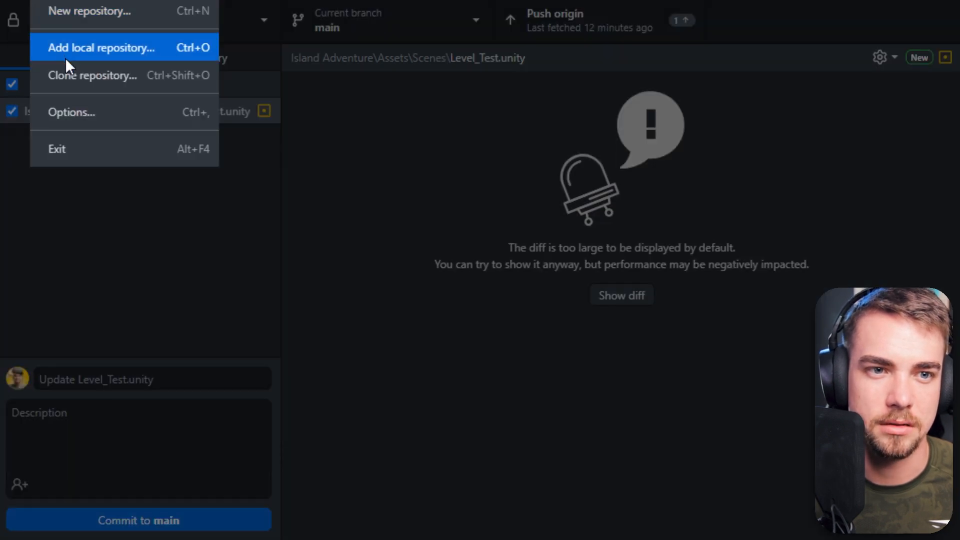
{"action": "left_click", "coordinate": [75, 75]}
- Copy the repository's HTTPS clone URL from the web page and paste it into the dialog's URL field
{"action": "left_click", "coordinate": [613, 113]}
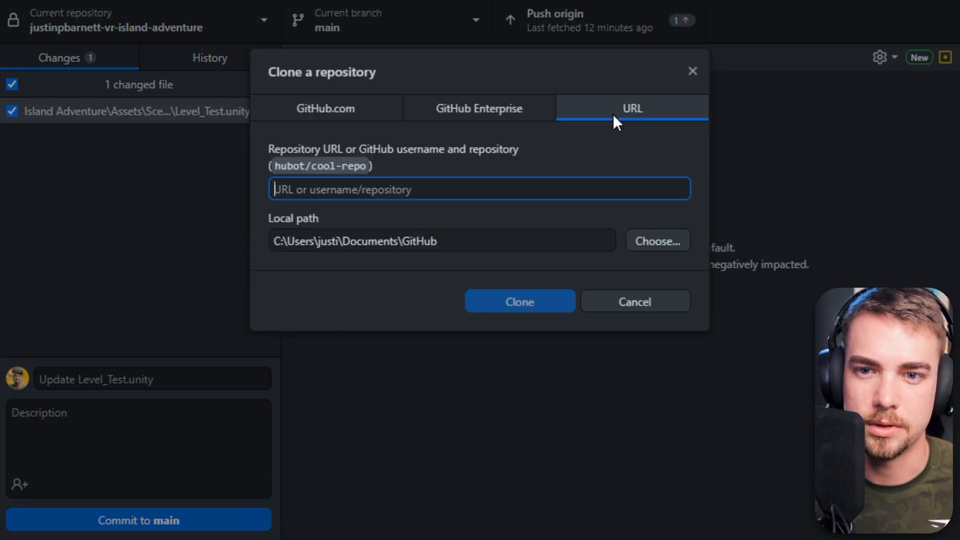
{"action": "left_click", "coordinate": [347, 103]}
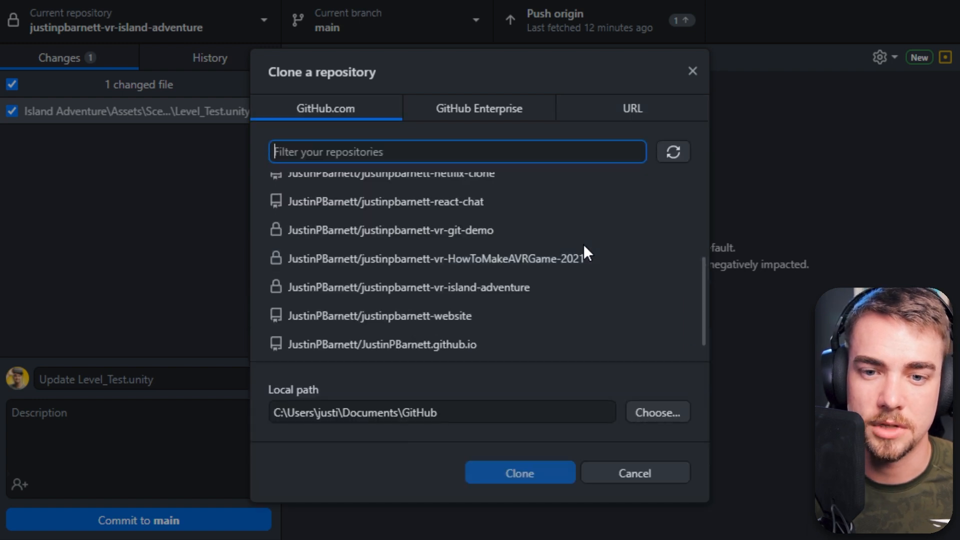
{"action": "scroll", "coordinate": [583, 244], "scroll_direction": "down", "scroll_amount": 3}
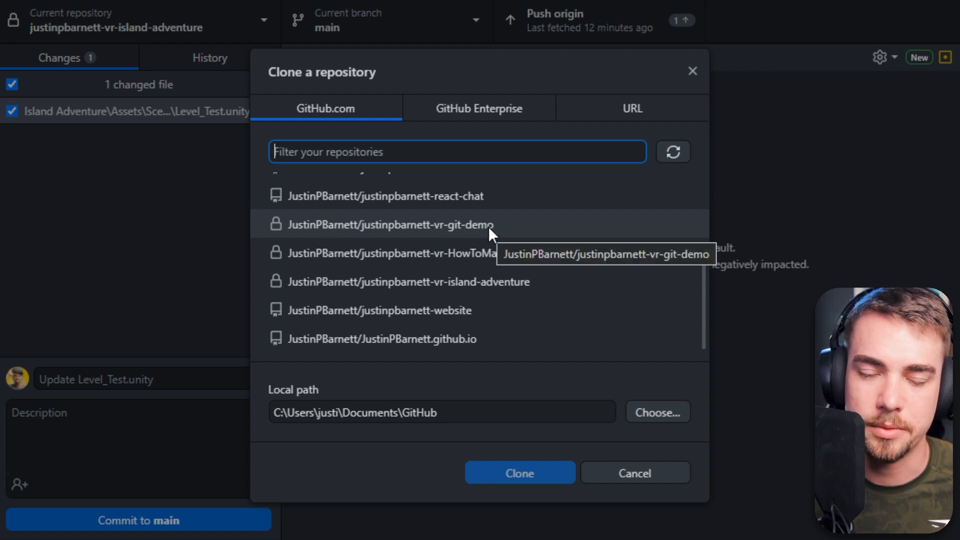
{"action": "left_click", "coordinate": [625, 109]}
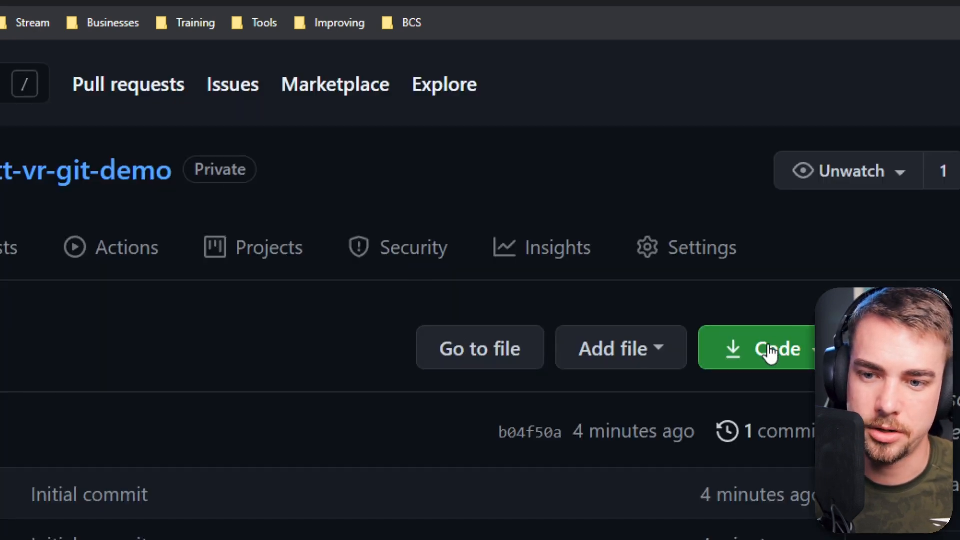
{"action": "left_click", "coordinate": [770, 351]}
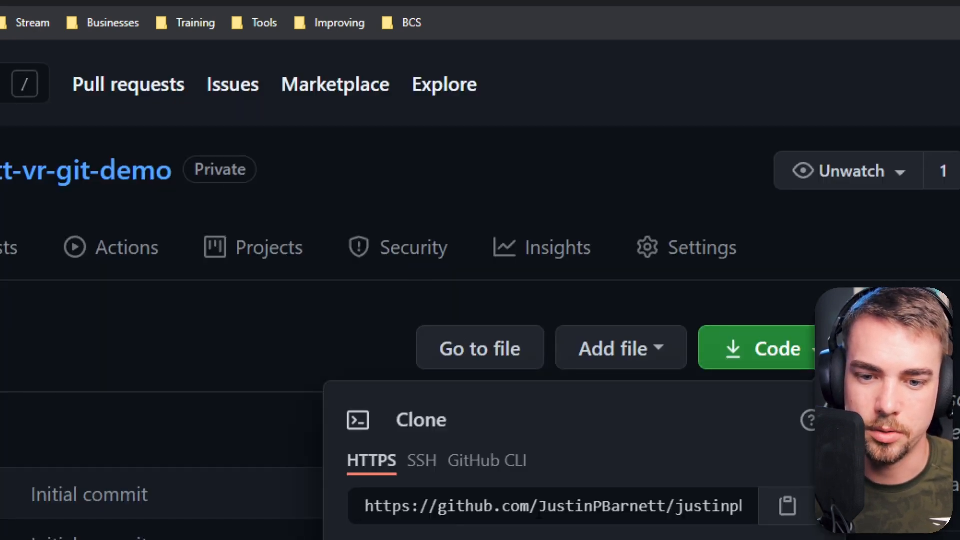
{"action": "left_click", "coordinate": [787, 506]}
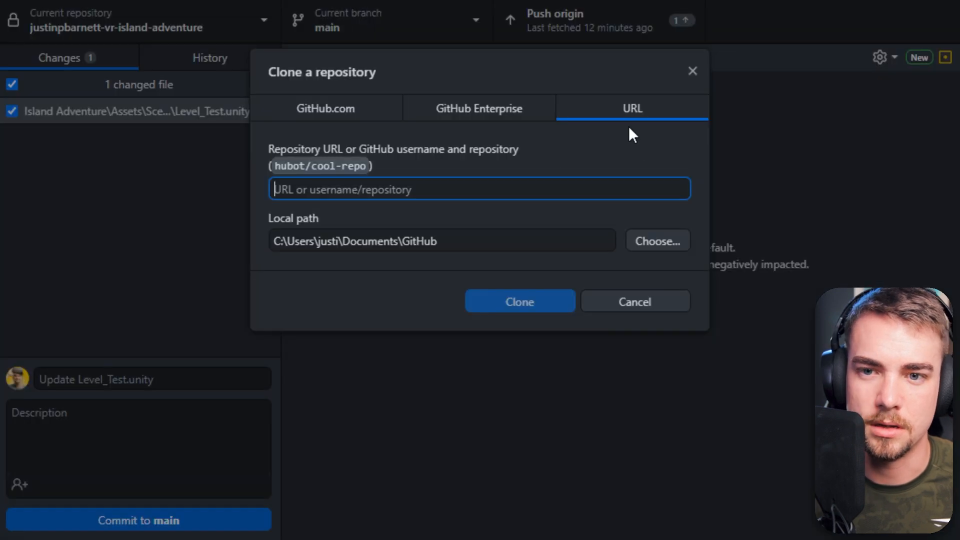
{"action": "key", "text": "ctrl+v"}
{"action": "left_click_drag", "start_coordinate": [595, 190], "coordinate": [271, 186]}
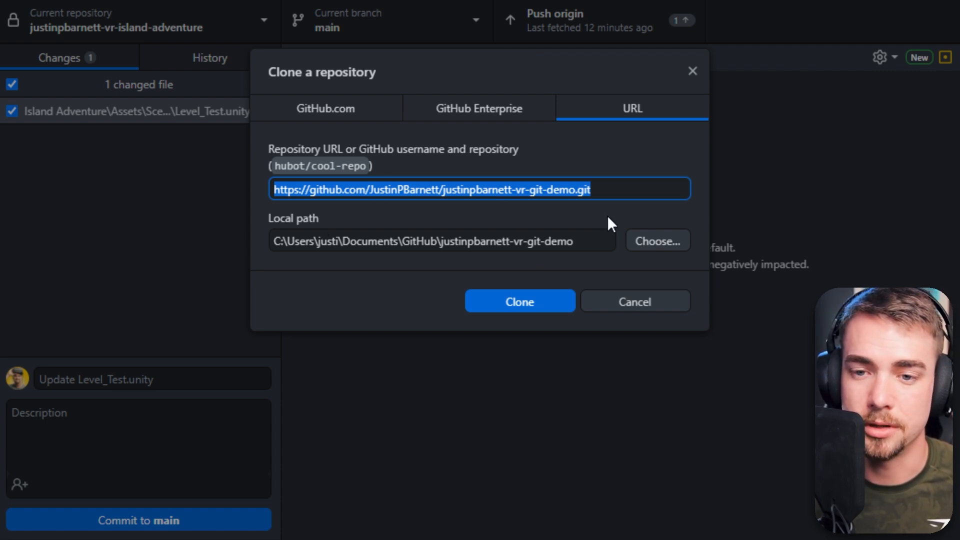
- Set the local path to D:\development\Unity\VR\Tutorials\justinpbarnett-vr-git-demo and clone the repository
{"action": "left_click", "coordinate": [655, 235]}
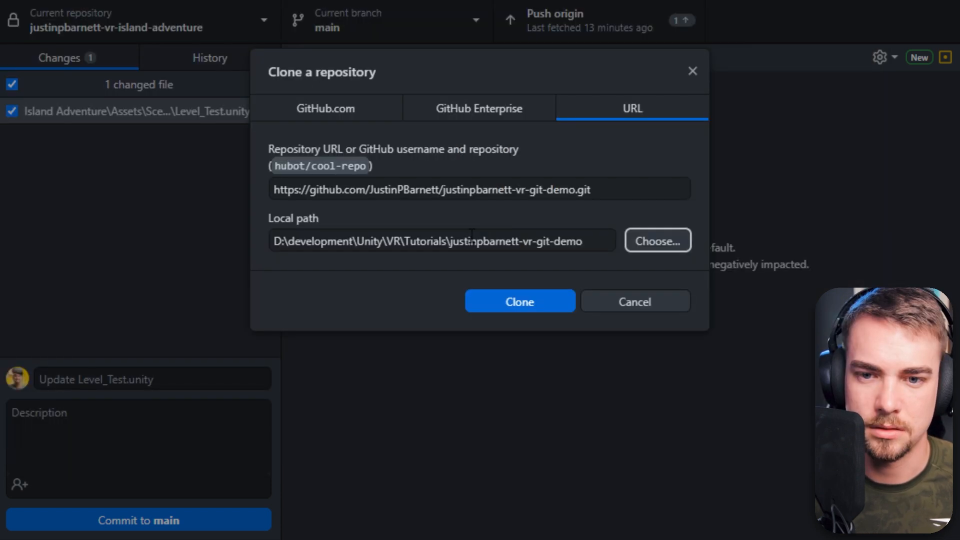
{"action": "left_click", "coordinate": [520, 302]}
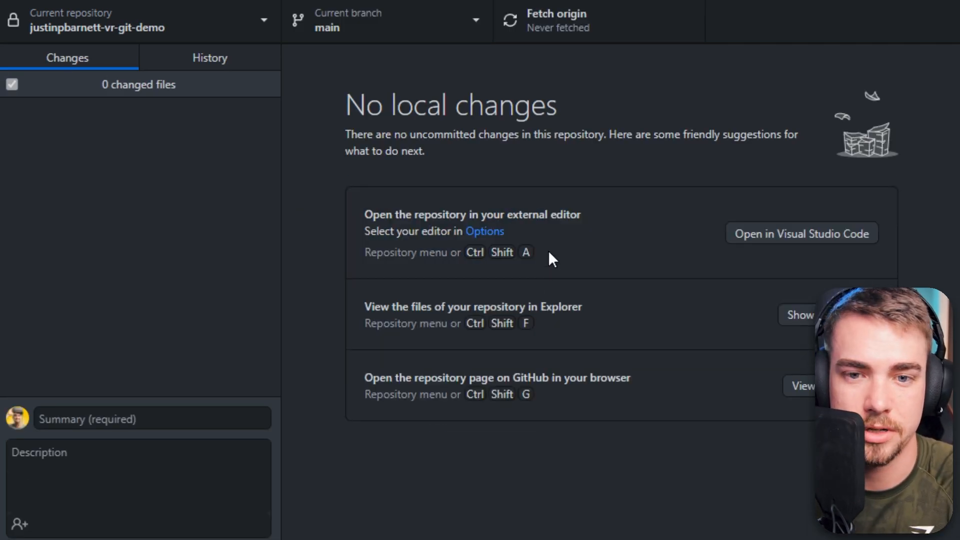
- Open the cloned justinpbarnett-vr-git-demo folder in File Explorer and inspect its contents
{"action": "key", "text": "super+e"}
{"action": "left_click", "coordinate": [95, 269]}
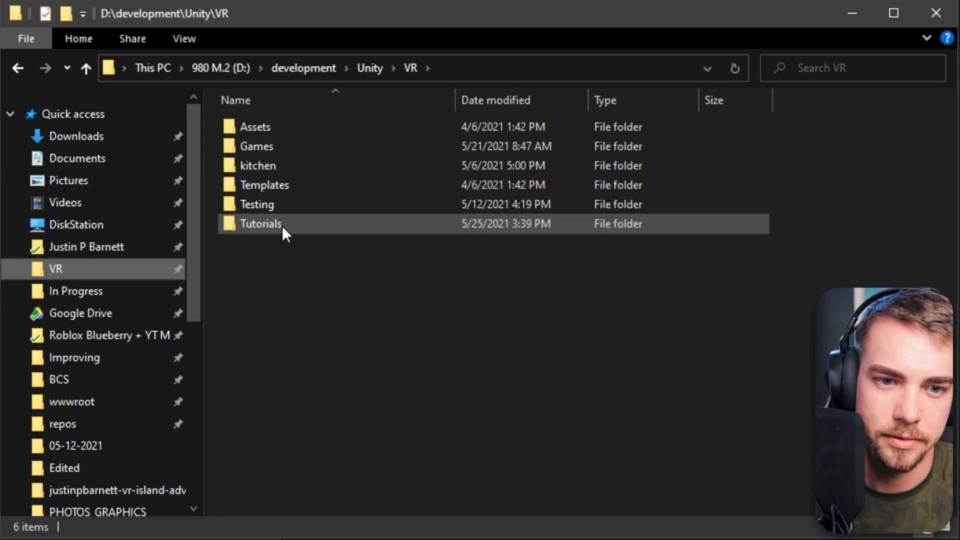
{"action": "double_click", "coordinate": [282, 226]}
{"action": "left_click", "coordinate": [303, 128]}
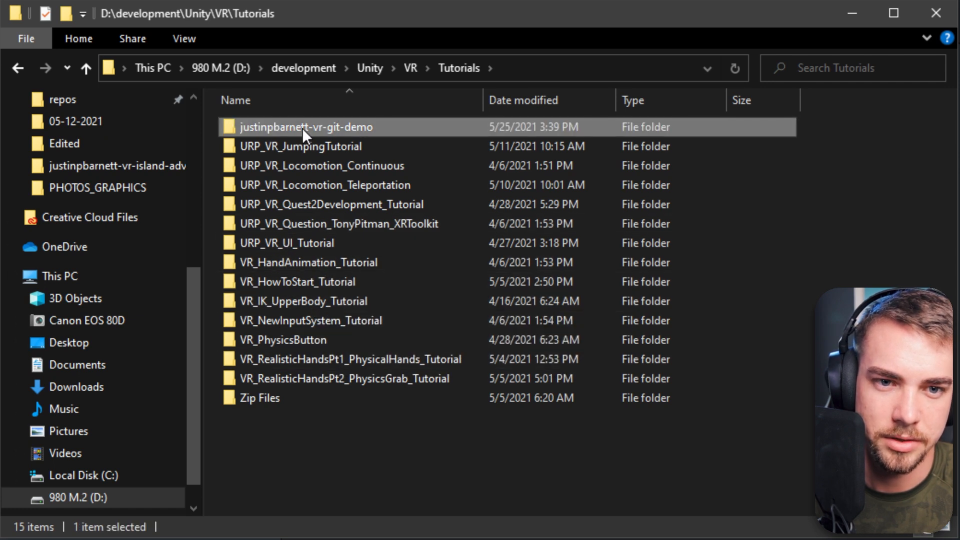
{"action": "double_click", "coordinate": [368, 128]}
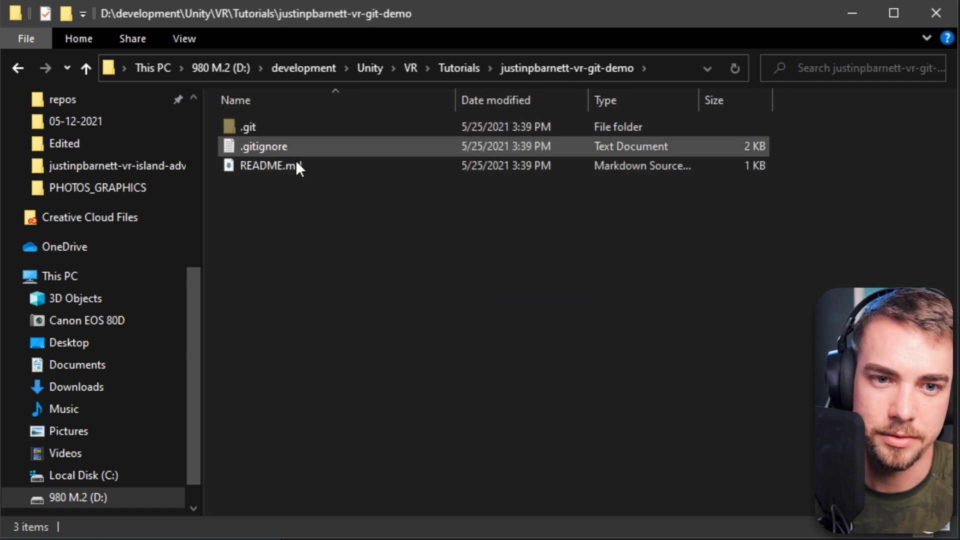
{"action": "double_click", "coordinate": [259, 130]}
{"action": "key", "text": "alt+Left"}
{"action": "left_click", "coordinate": [370, 253]}
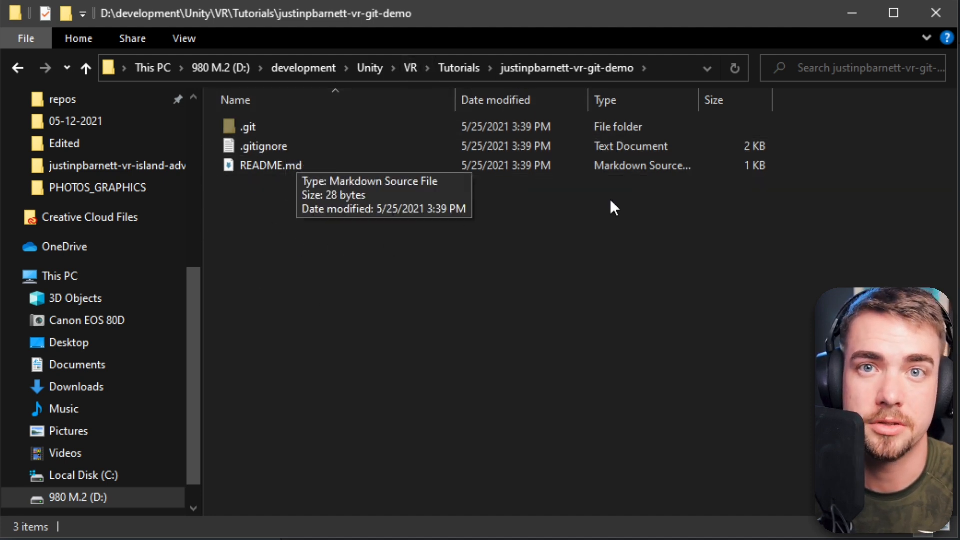
- Start a new Unity 2021.1.4f1 3D project and name it Git_Demo
{"action": "left_click", "coordinate": [753, 213]}
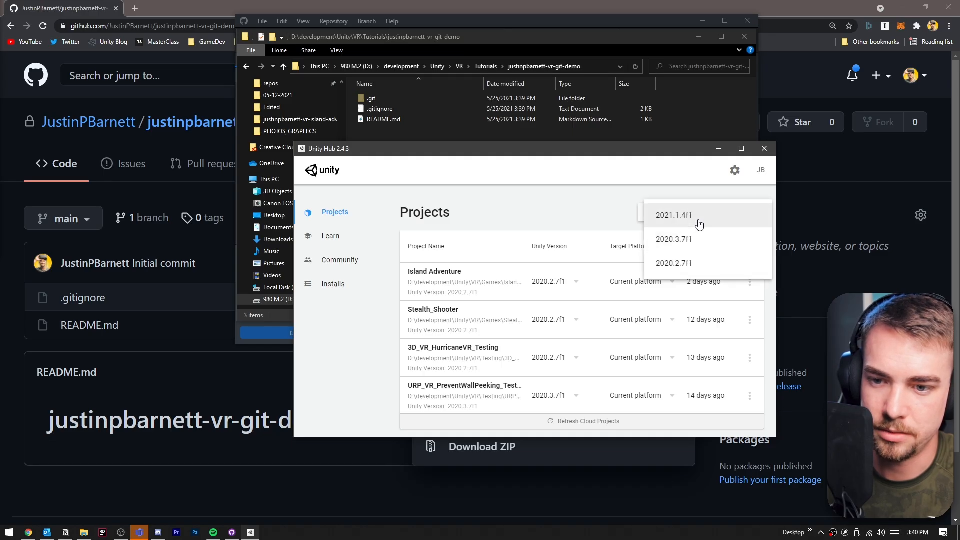
{"action": "left_click", "coordinate": [699, 225]}
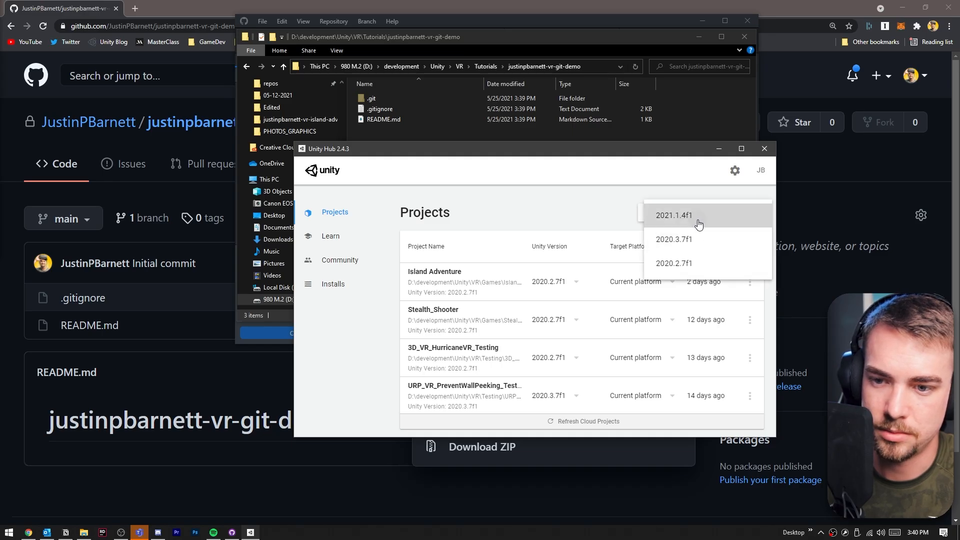
{"action": "double_click", "coordinate": [563, 206]}
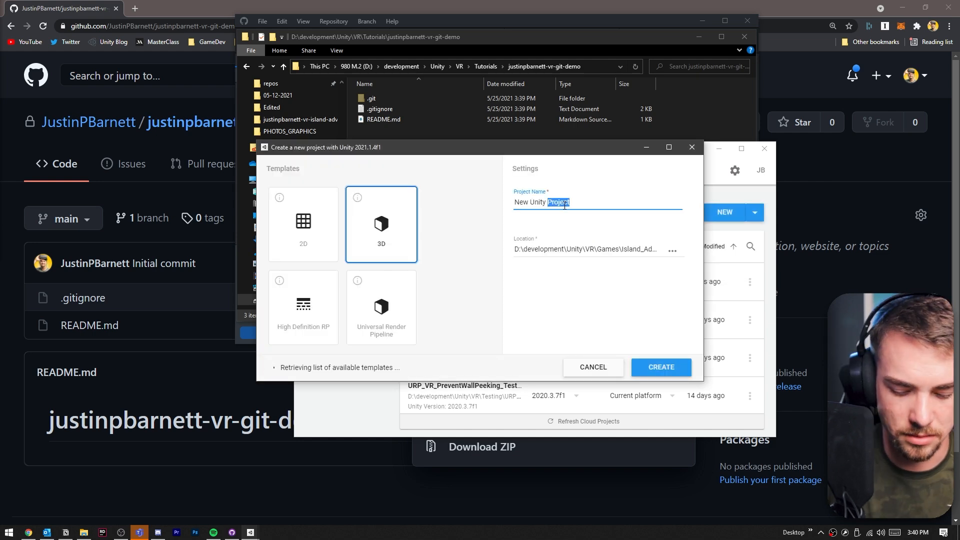
{"action": "key", "text": "ctrl+BackSpace"}
{"action": "key", "text": "ctrl+BackSpace"}
{"action": "key", "text": "ctrl+BackSpace"}
{"action": "type", "text": "Git"}
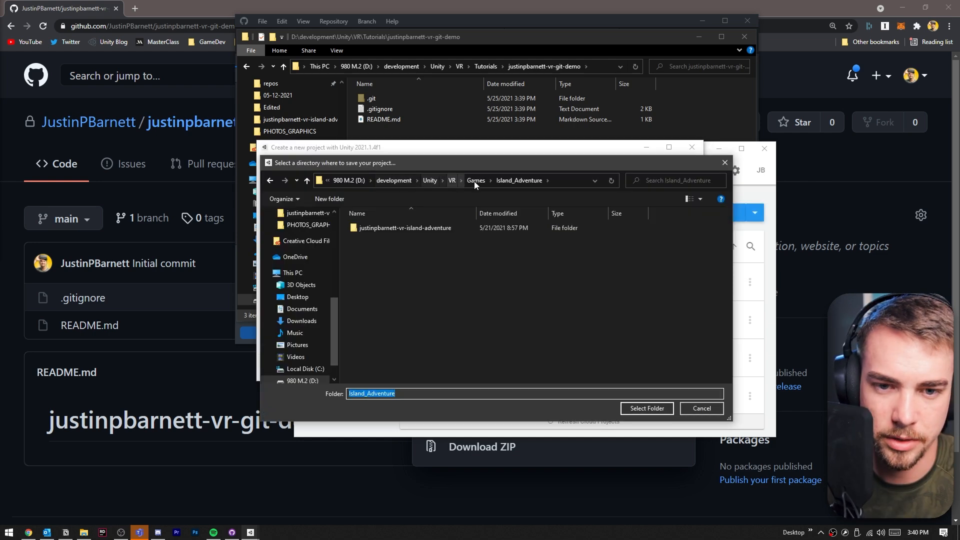
- Set the project location to the cloned justinpbarnett-vr-git-demo folder and create the project
{"action": "left_click", "coordinate": [475, 181]}
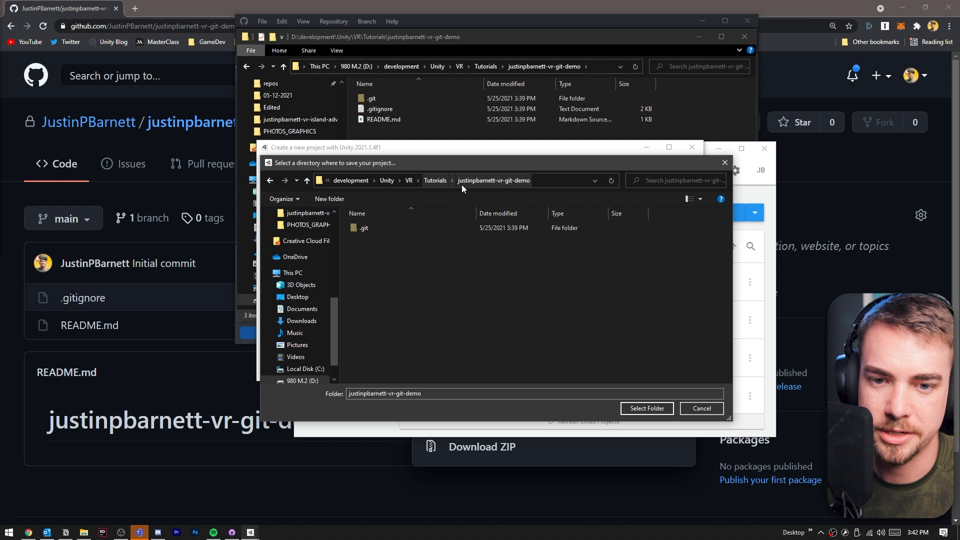
{"action": "left_click", "coordinate": [645, 408]}
{"action": "left_click", "coordinate": [661, 367]}
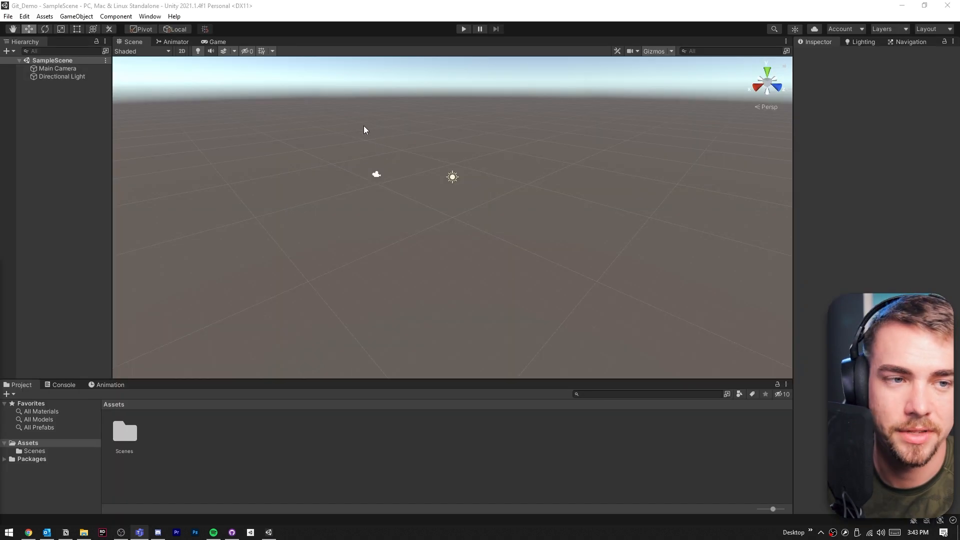
- Switch to GitHub Desktop and review the list of changed files from the new Unity project
{"action": "double_click", "coordinate": [125, 431]}
{"action": "left_click", "coordinate": [127, 430]}
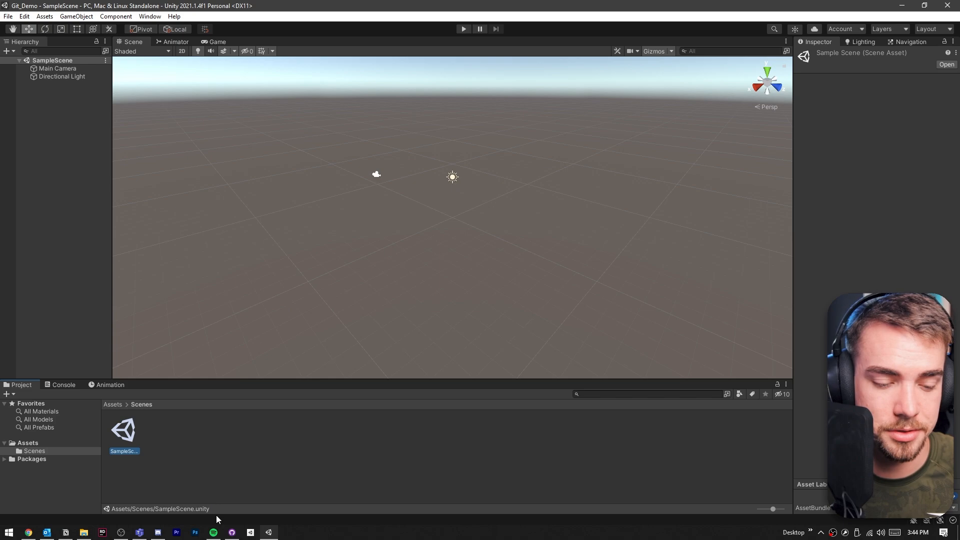
{"action": "left_click", "coordinate": [232, 532]}
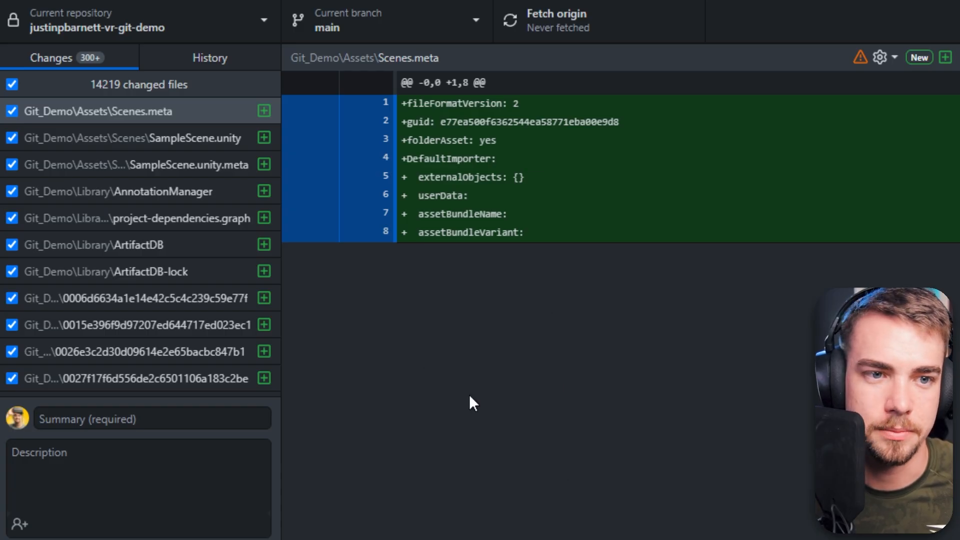
{"action": "scroll", "coordinate": [159, 138], "scroll_direction": "down", "scroll_amount": 15}
{"action": "scroll", "coordinate": [158, 138], "scroll_direction": "down", "scroll_amount": 20}
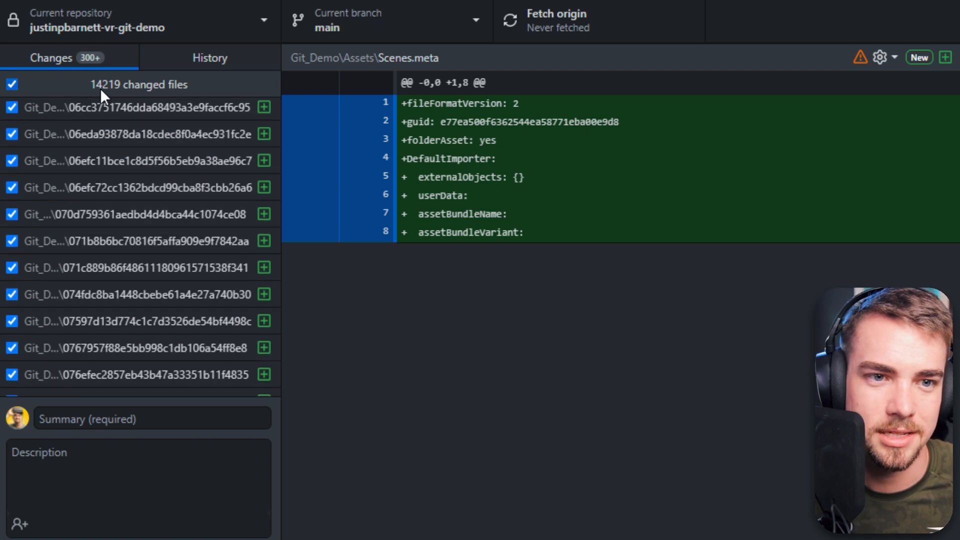
{"action": "scroll", "coordinate": [250, 176], "scroll_direction": "up", "scroll_amount": 15}
{"action": "scroll", "coordinate": [250, 176], "scroll_direction": "up", "scroll_amount": 10}
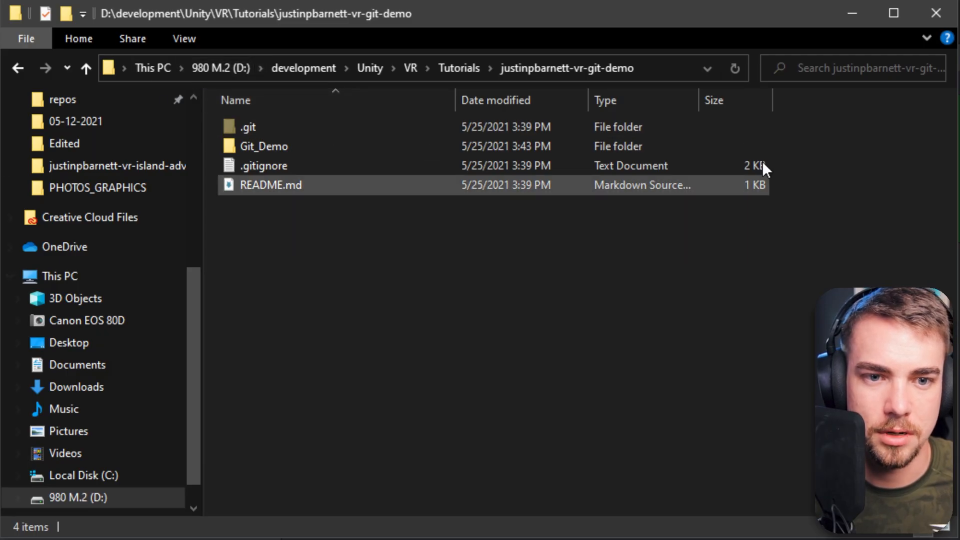
- Open the repository's .gitignore file in Notepad to review its ignore rules
{"action": "double_click", "coordinate": [262, 166]}
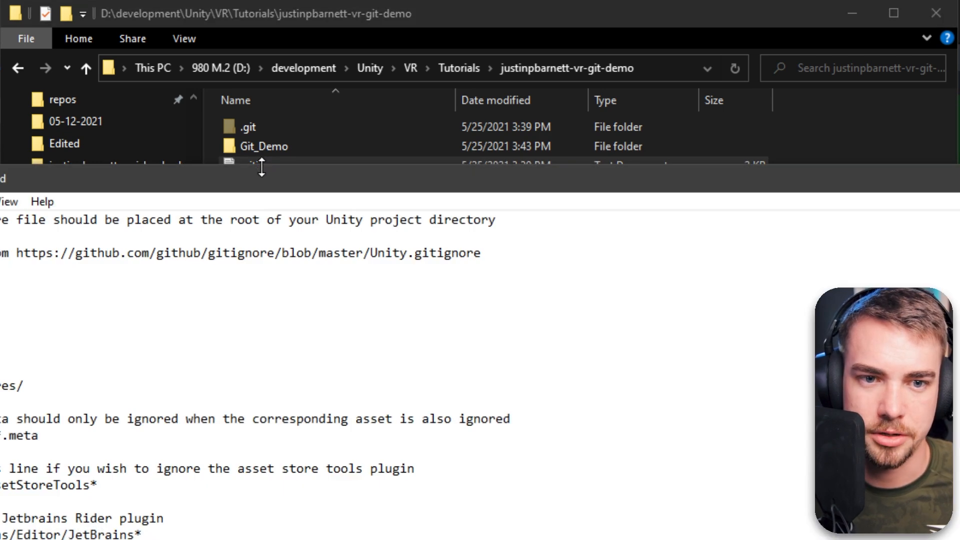
{"action": "left_click_drag", "start_coordinate": [274, 183], "coordinate": [375, 1]}
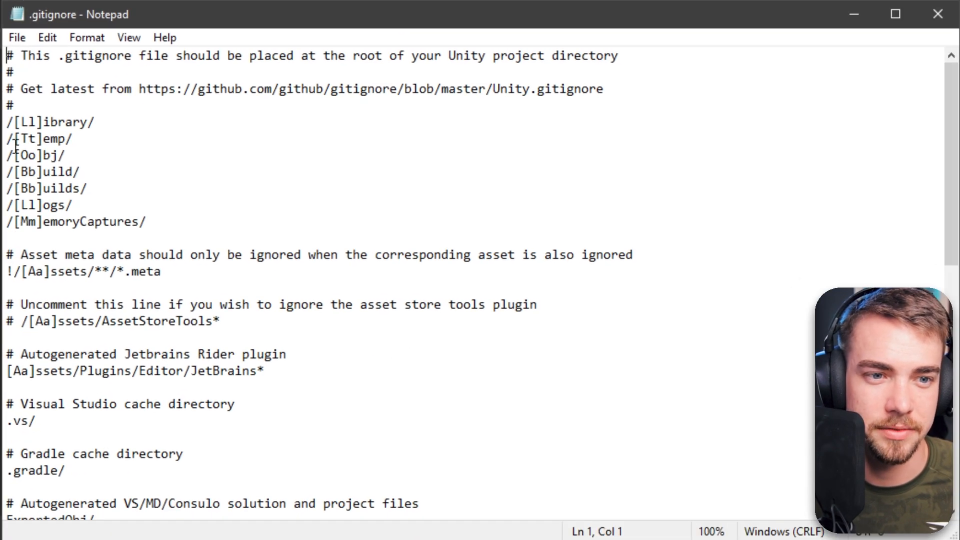
- Remove the leading slash from the seven folder ignore rules, Library through MemoryCaptures, save the .gitignore and close Notepad
{"action": "left_click", "coordinate": [13, 122]}
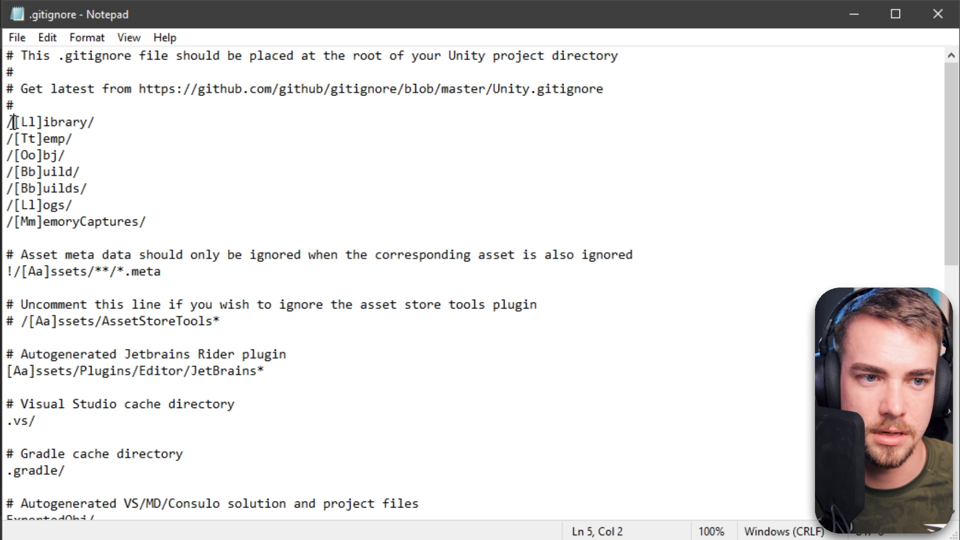
{"action": "left_click_drag", "start_coordinate": [87, 122], "coordinate": [17, 122]}
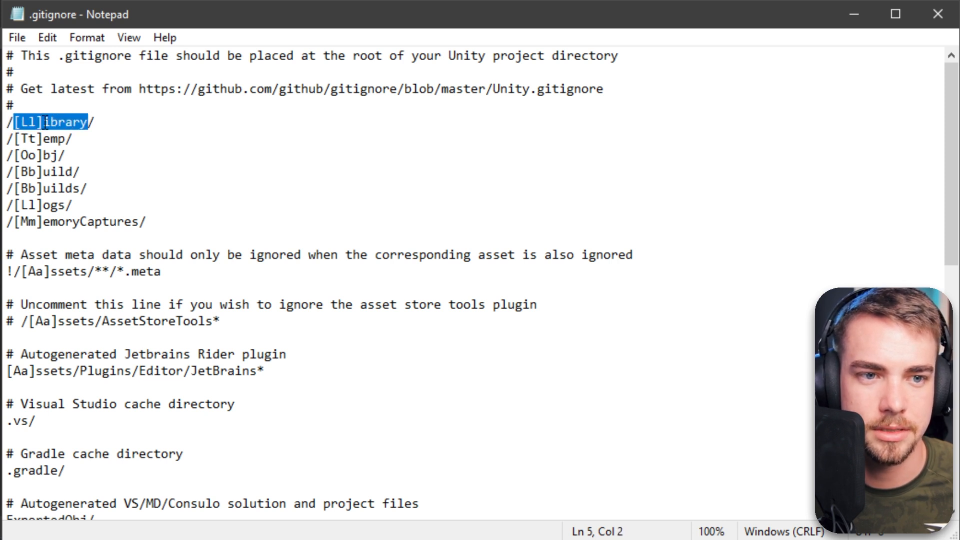
{"action": "left_click", "coordinate": [4, 122]}
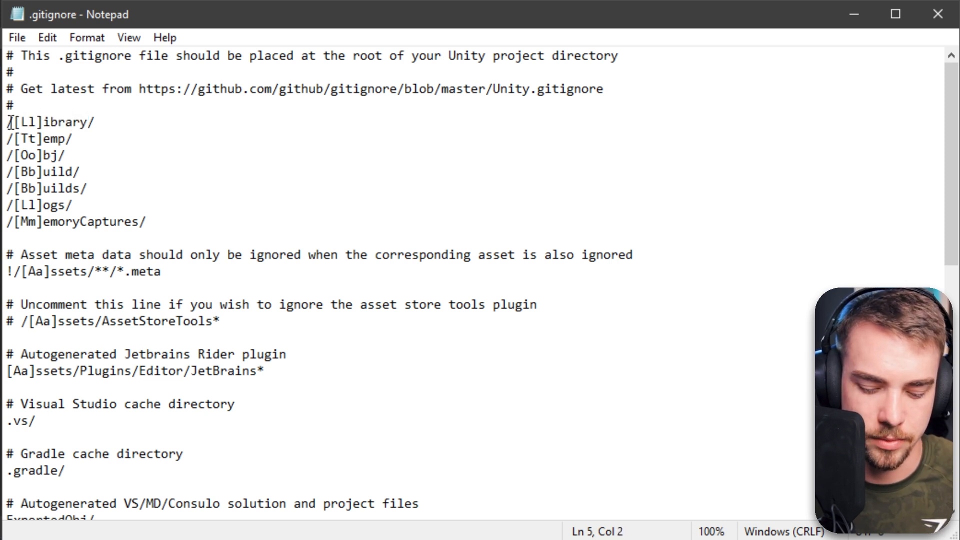
{"action": "key", "text": "BackSpace"}
{"action": "left_click", "coordinate": [15, 138]}
{"action": "key", "text": "BackSpace"}
{"action": "left_click", "coordinate": [15, 155]}
{"action": "key", "text": "BackSpace"}
{"action": "left_click", "coordinate": [14, 188]}
{"action": "key", "text": "BackSpace"}
{"action": "left_click", "coordinate": [14, 172]}
{"action": "key", "text": "BackSpace"}
{"action": "left_click", "coordinate": [15, 205]}
{"action": "key", "text": "BackSpace"}
{"action": "left_click", "coordinate": [15, 222]}
{"action": "key", "text": "BackSpace"}
{"action": "left_click_drag", "start_coordinate": [6, 123], "coordinate": [87, 123]}
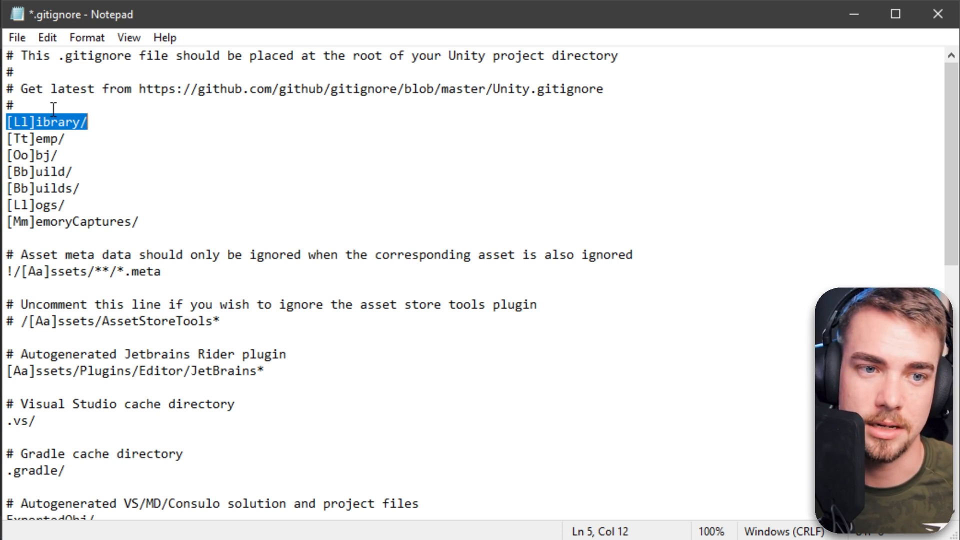
{"action": "key", "text": "Down"}
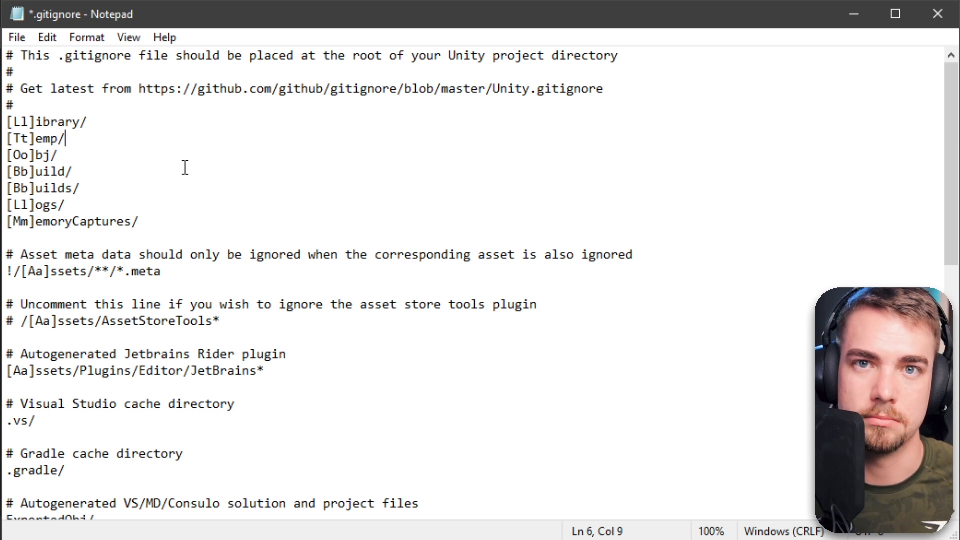
{"action": "key", "text": "ctrl+s"}
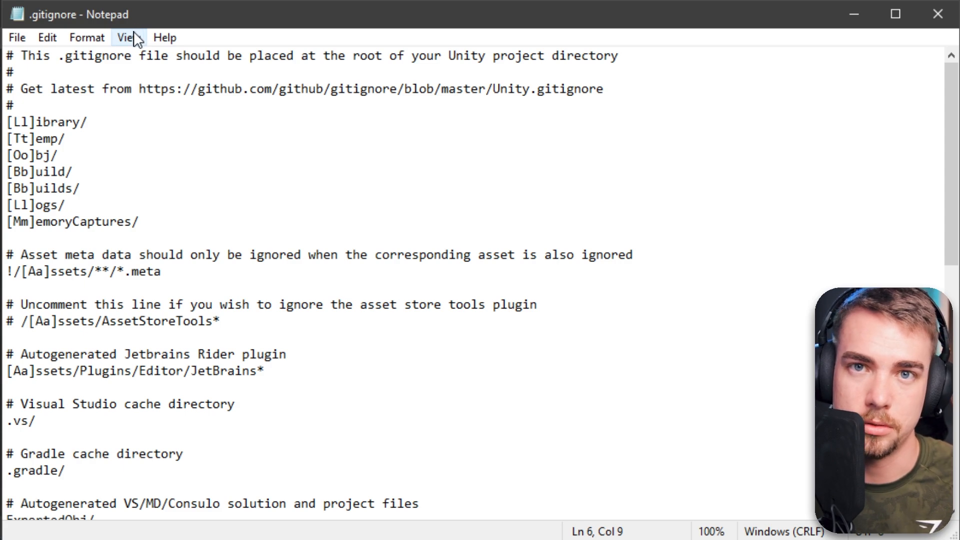
{"action": "left_click", "coordinate": [924, 13]}
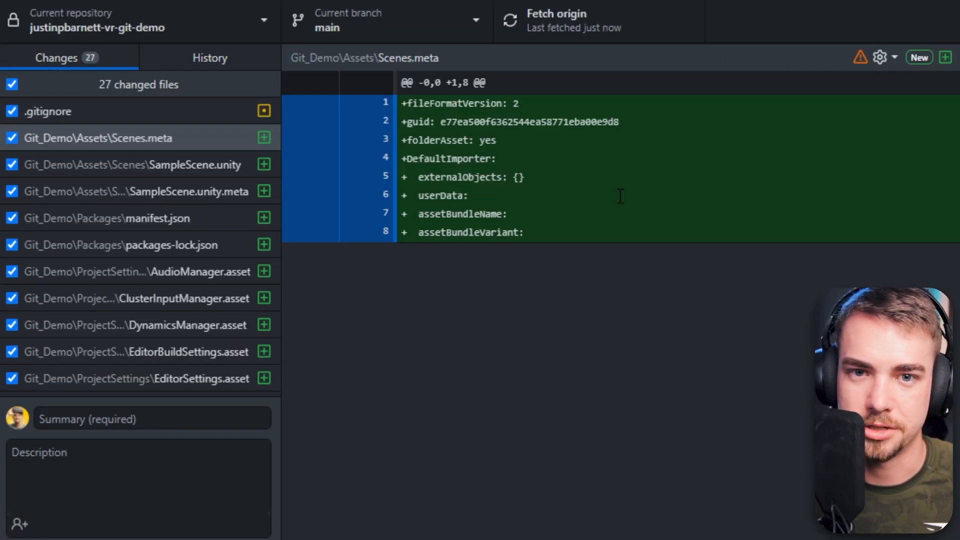
- Review the changed files list and the .gitignore and package file diffs
{"action": "left_click", "coordinate": [91, 84]}
{"action": "left_click", "coordinate": [92, 81]}
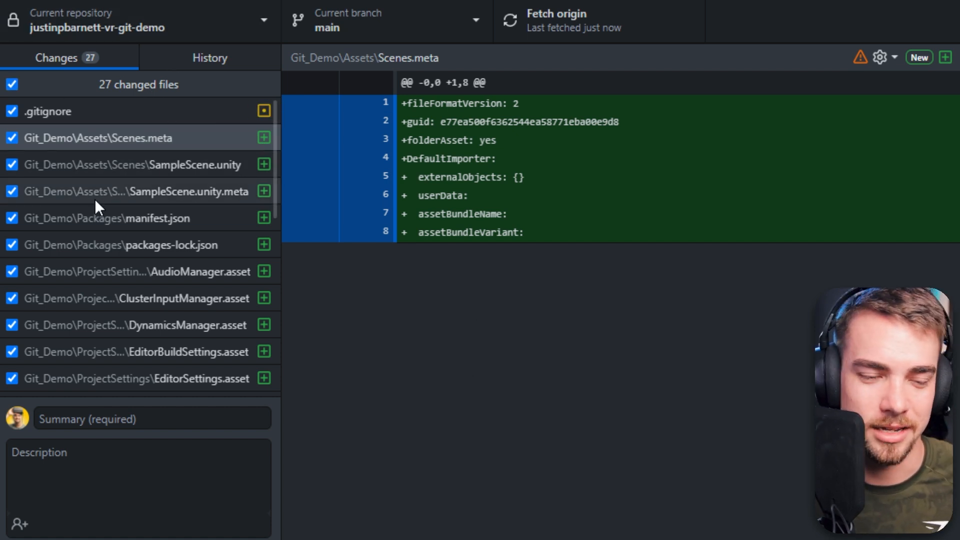
{"action": "scroll", "coordinate": [94, 199], "scroll_direction": "down", "scroll_amount": 8}
{"action": "scroll", "coordinate": [107, 215], "scroll_direction": "up", "scroll_amount": 8}
{"action": "scroll", "coordinate": [107, 212], "scroll_direction": "down", "scroll_amount": 7}
{"action": "scroll", "coordinate": [107, 212], "scroll_direction": "up", "scroll_amount": 7}
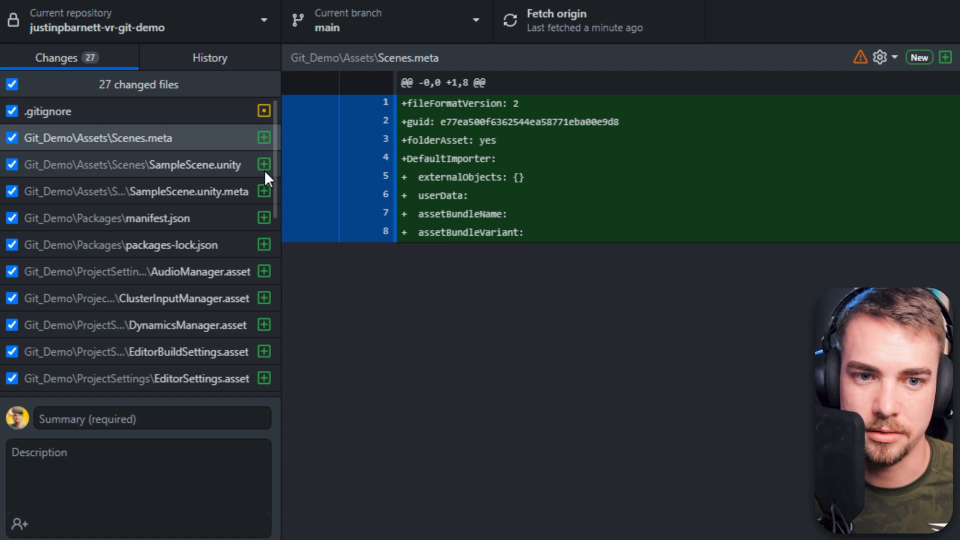
{"action": "left_click", "coordinate": [150, 111]}
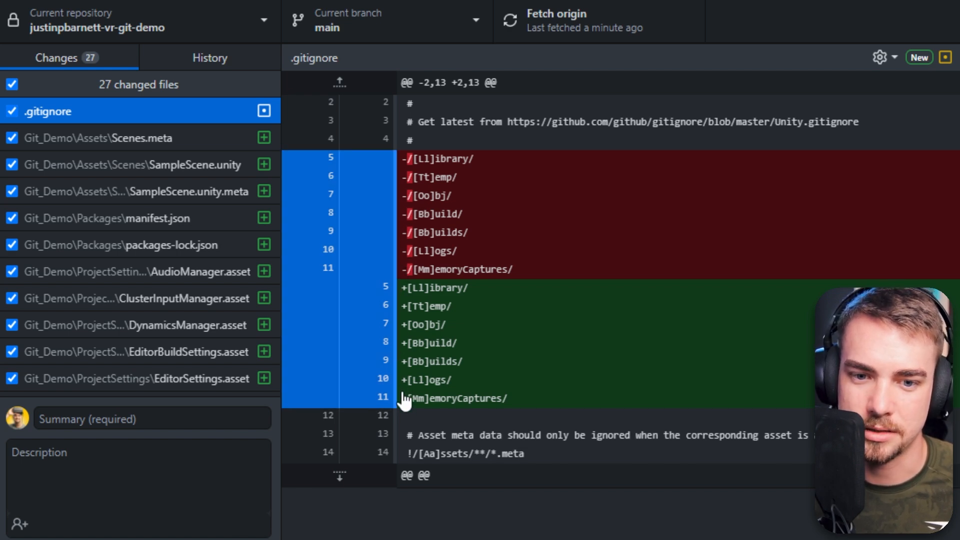
{"action": "left_click", "coordinate": [195, 141]}
{"action": "left_click", "coordinate": [193, 168]}
{"action": "left_click", "coordinate": [189, 247]}
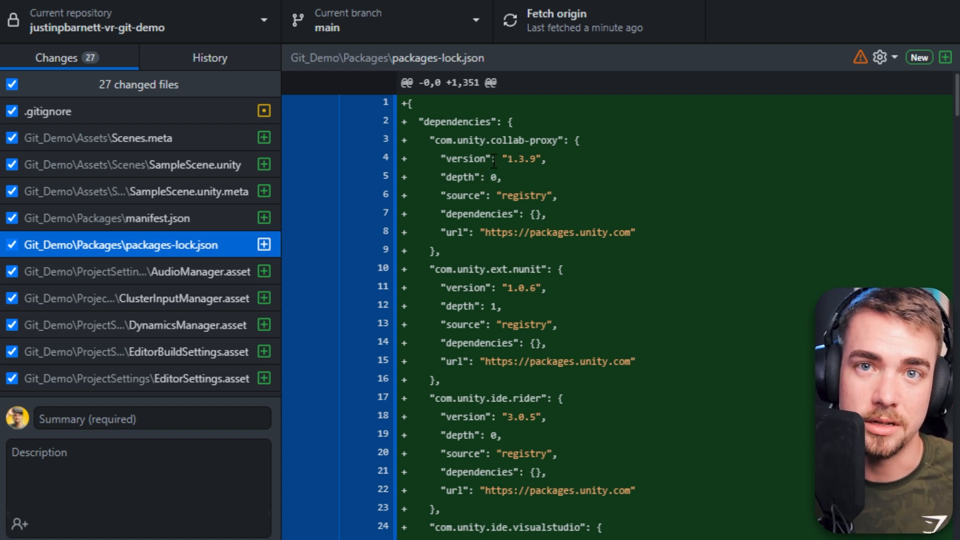
{"action": "left_click", "coordinate": [100, 112]}
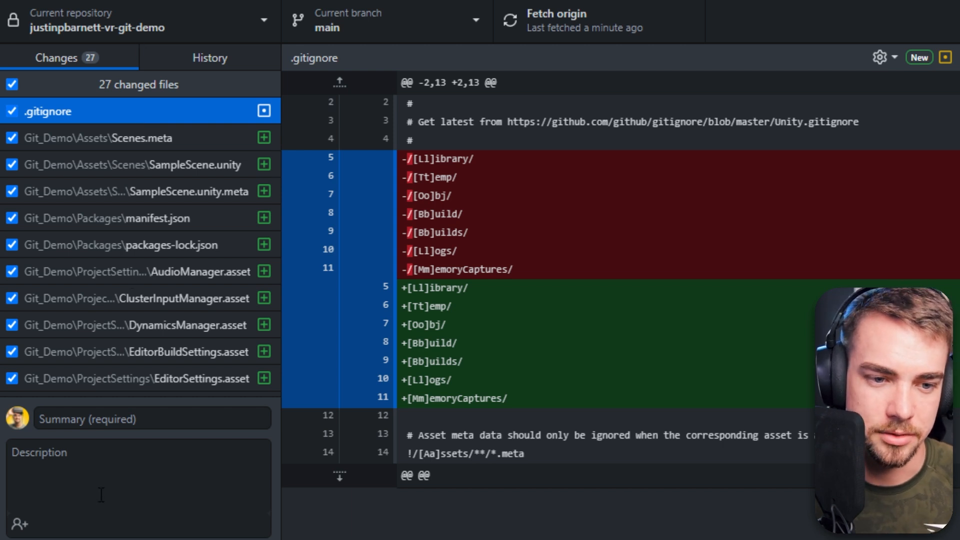
- Commit all changes to main with the summary "initial commit" and push to origin
{"action": "left_click", "coordinate": [88, 416]}
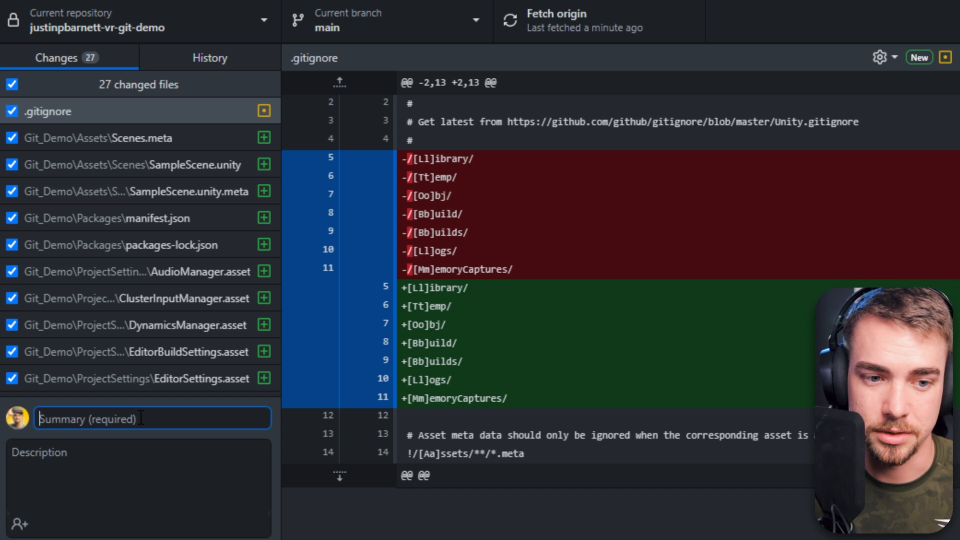
{"action": "type", "text": "initial commit"}
{"action": "key", "text": "Tab"}
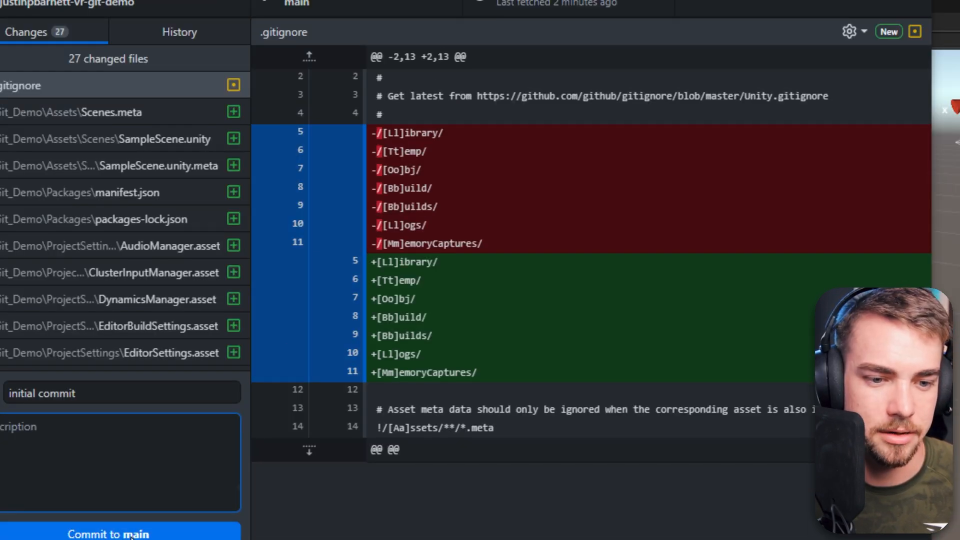
{"action": "left_click", "coordinate": [131, 534]}
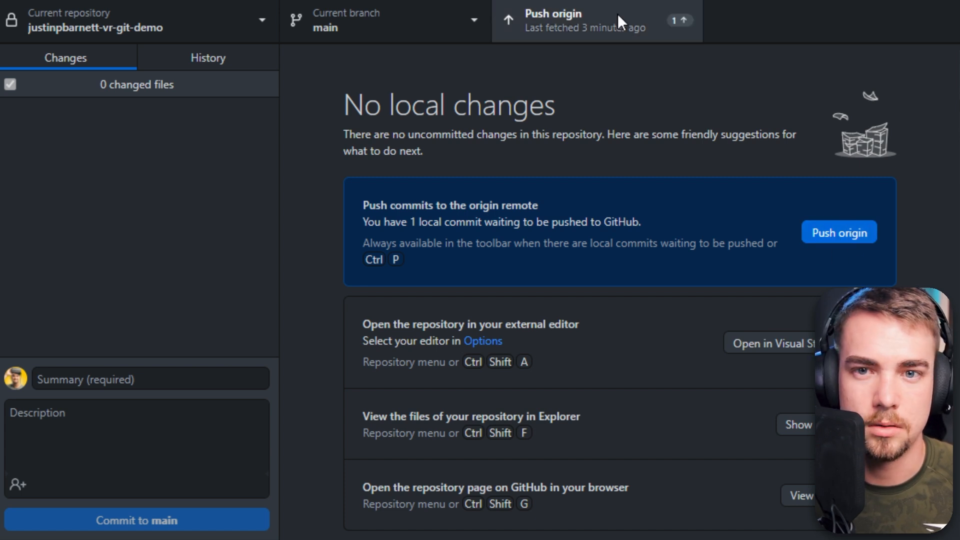
{"action": "left_click", "coordinate": [596, 22]}
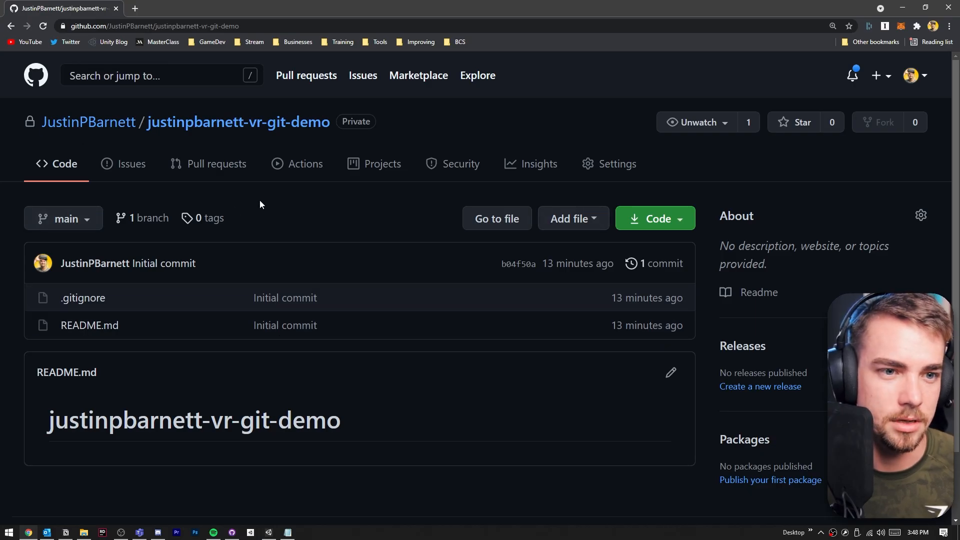
- Refresh the repository page on GitHub and browse the pushed Git_Demo folder contents
{"action": "left_click", "coordinate": [43, 26]}
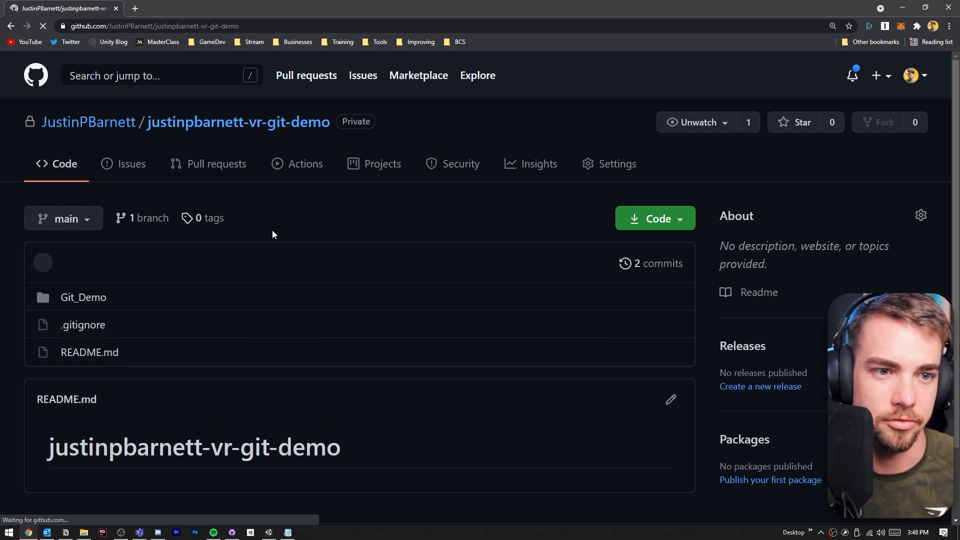
{"action": "left_click", "coordinate": [77, 299]}
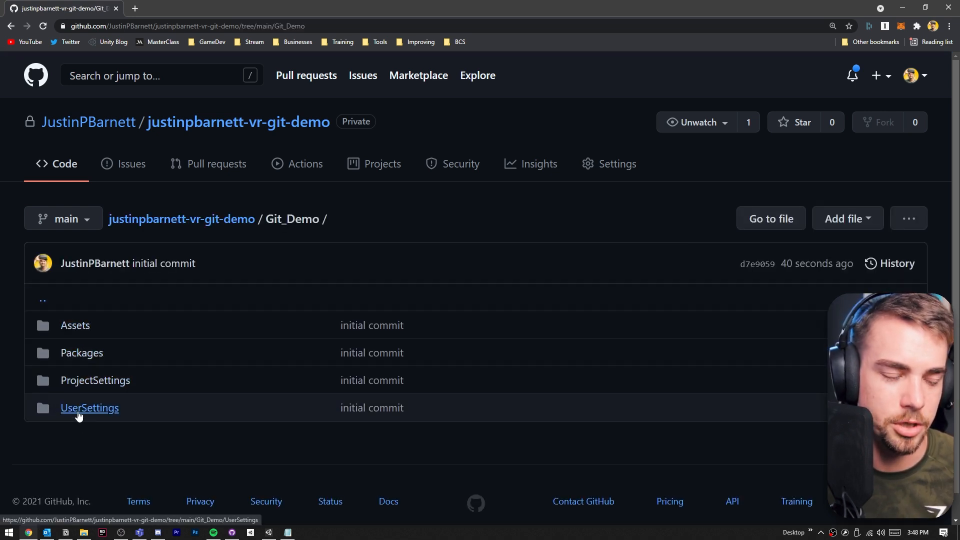
{"action": "left_click", "coordinate": [75, 328]}
{"action": "left_click", "coordinate": [135, 221]}
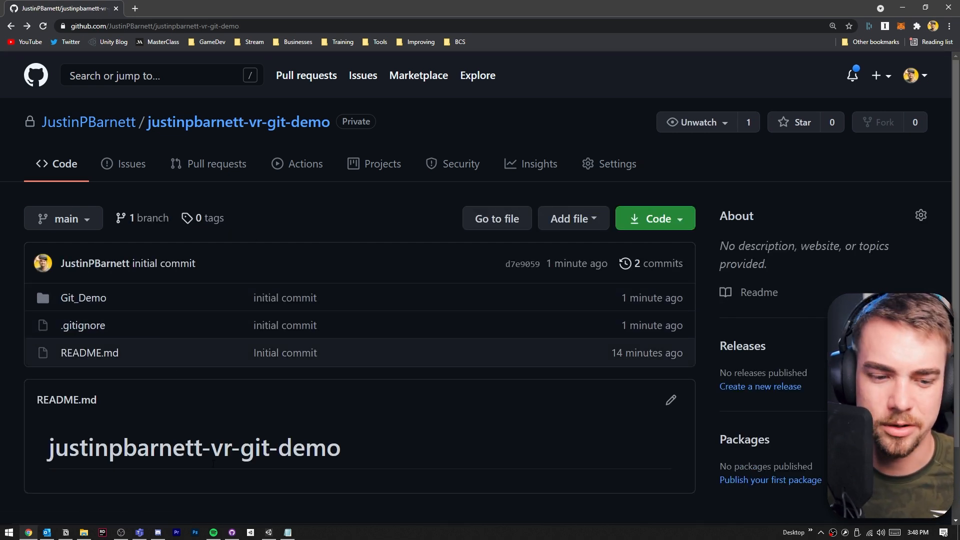
- Switch to Unity, add a cube to SampleScene and save the scene
{"action": "left_click", "coordinate": [269, 532]}
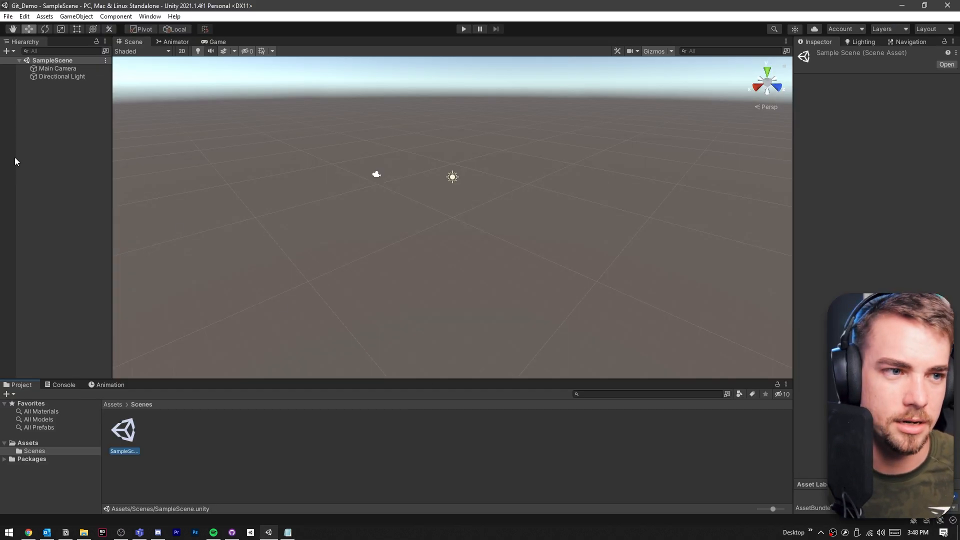
{"action": "right_click", "coordinate": [30, 129]}
{"action": "mouse_move", "coordinate": [65, 258]}
{"action": "left_click", "coordinate": [150, 256]}
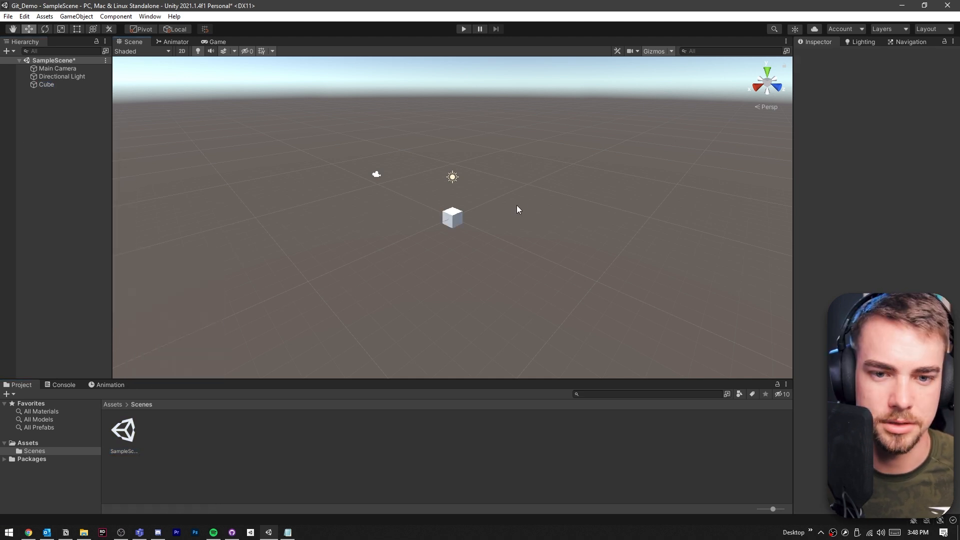
{"action": "key", "text": "ctrl+s"}
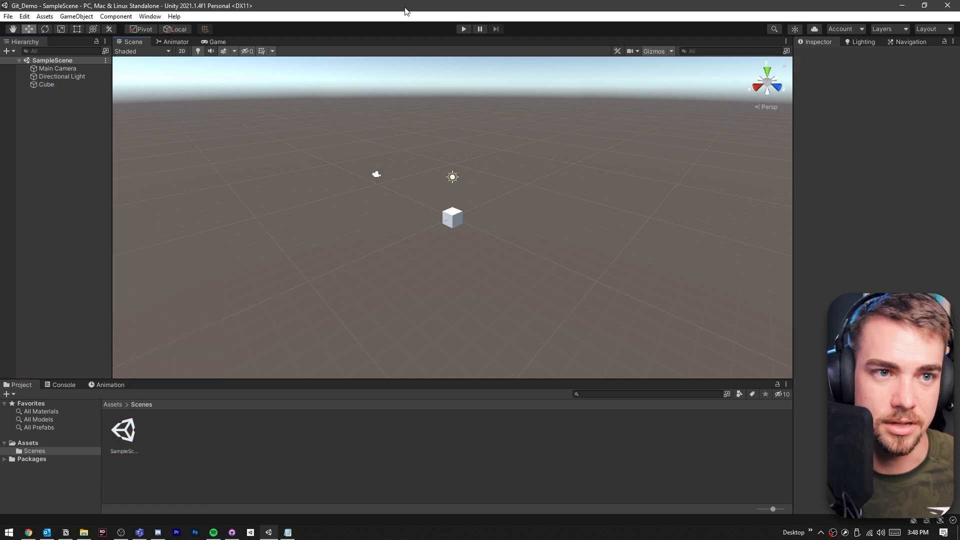
- Switch to GitHub Desktop and scroll through the SampleScene.unity diff
{"action": "left_click", "coordinate": [232, 532]}
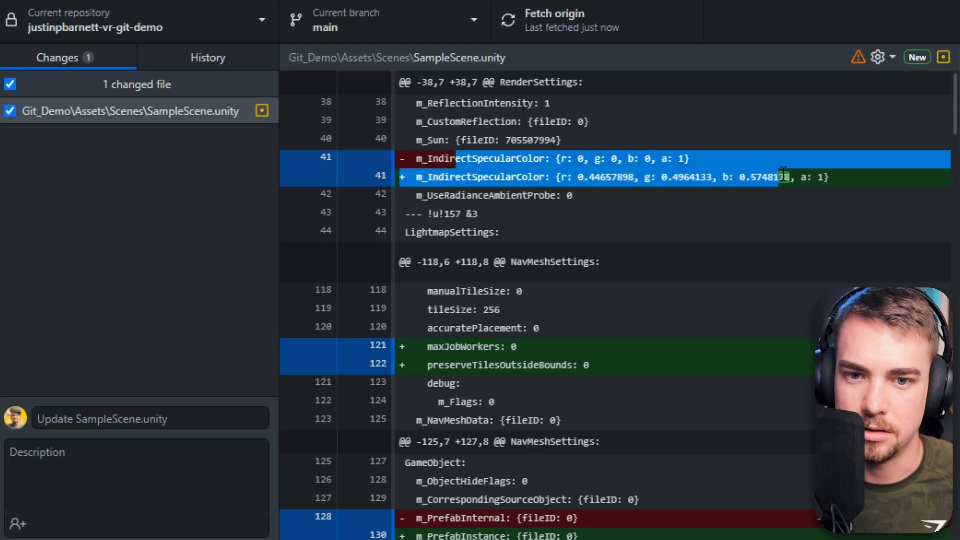
{"action": "scroll", "coordinate": [495, 260], "scroll_direction": "down", "scroll_amount": 2}
{"action": "scroll", "coordinate": [528, 191], "scroll_direction": "down", "scroll_amount": 5}
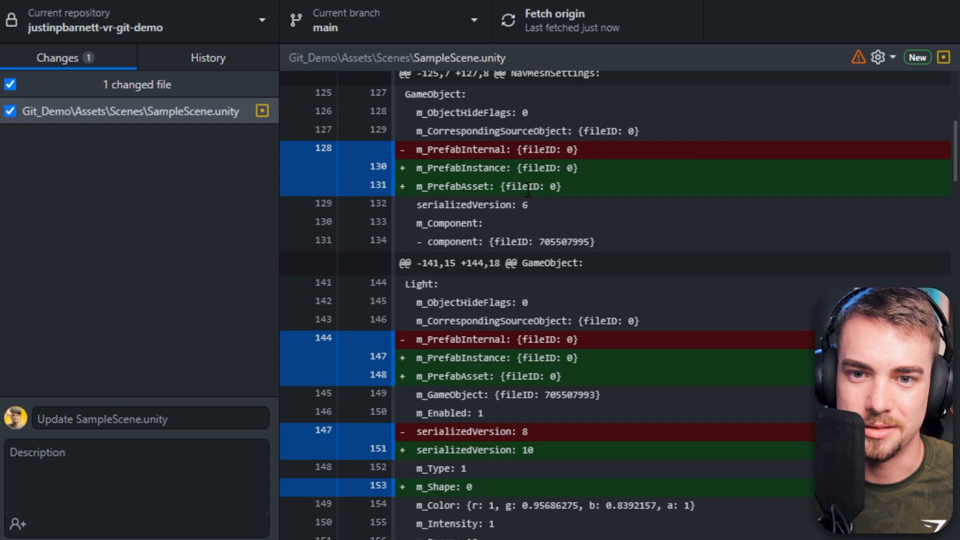
{"action": "scroll", "coordinate": [529, 192], "scroll_direction": "down", "scroll_amount": 20}
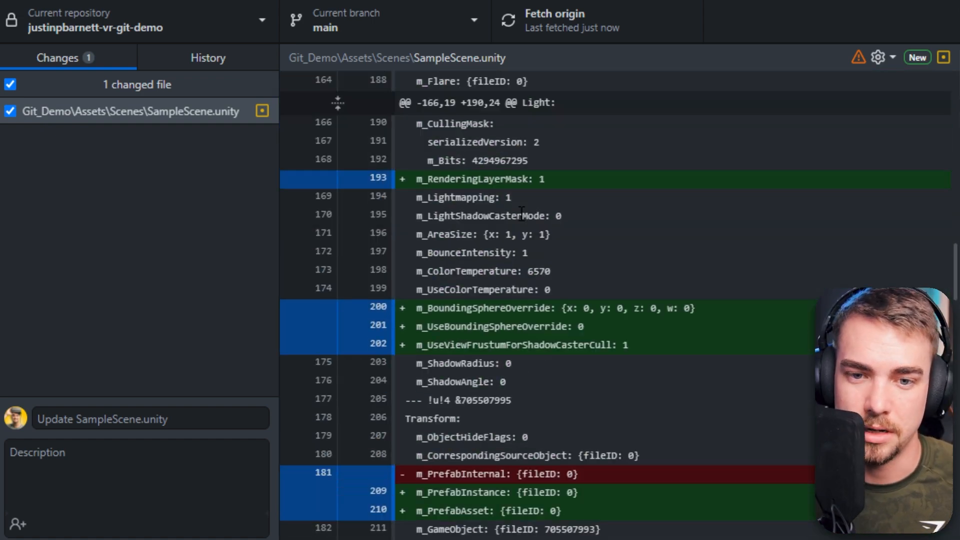
{"action": "scroll", "coordinate": [521, 215], "scroll_direction": "down", "scroll_amount": 20}
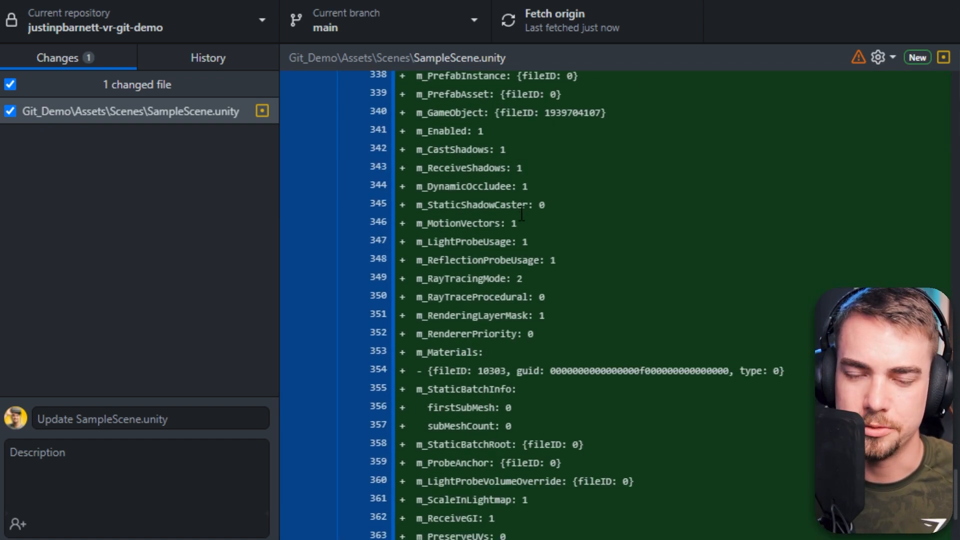
{"action": "scroll", "coordinate": [521, 213], "scroll_direction": "down", "scroll_amount": 1}
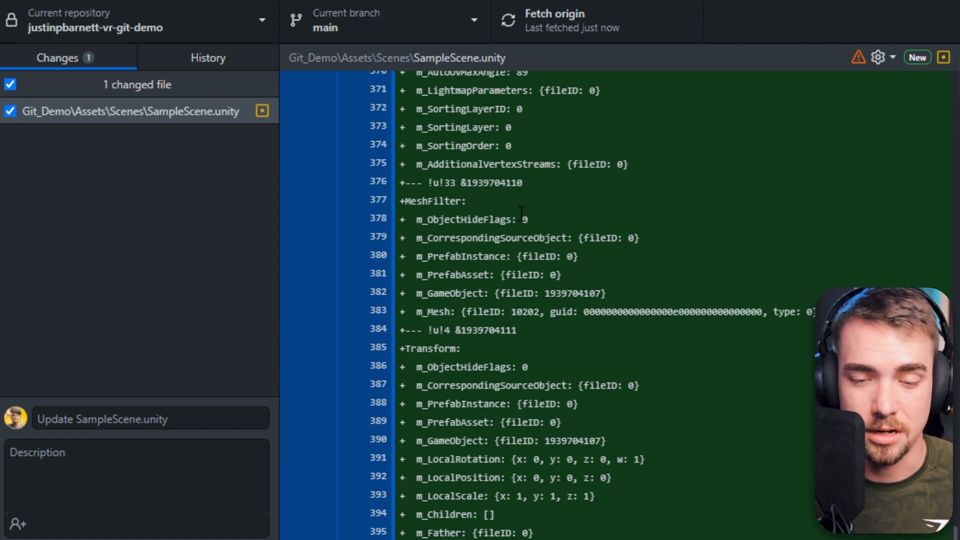
- Commit the scene change with the summary "Added cube" and push it to origin
{"action": "left_click", "coordinate": [114, 424]}
{"action": "type", "text": "Added cube"}
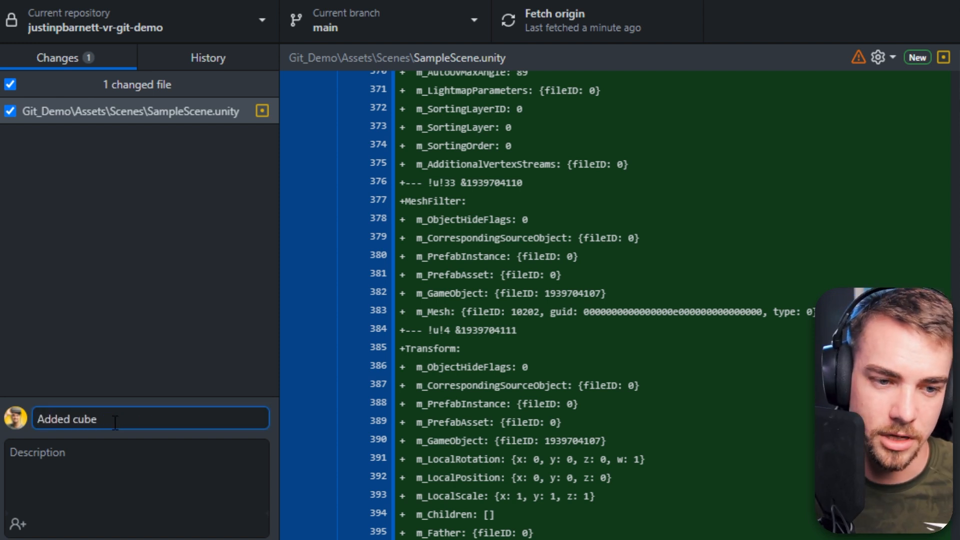
{"action": "key", "text": "Tab"}
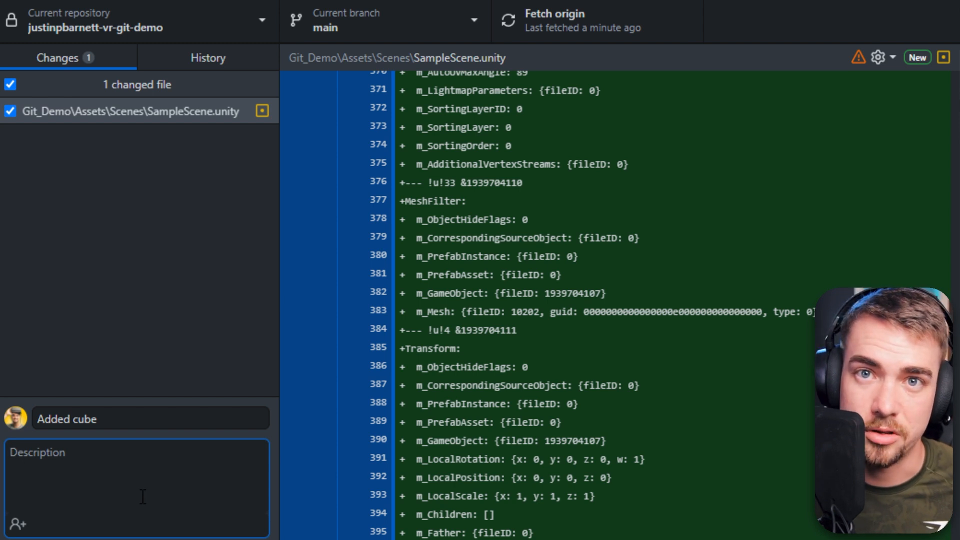
{"action": "left_click_drag", "start_coordinate": [118, 425], "coordinate": [32, 422]}
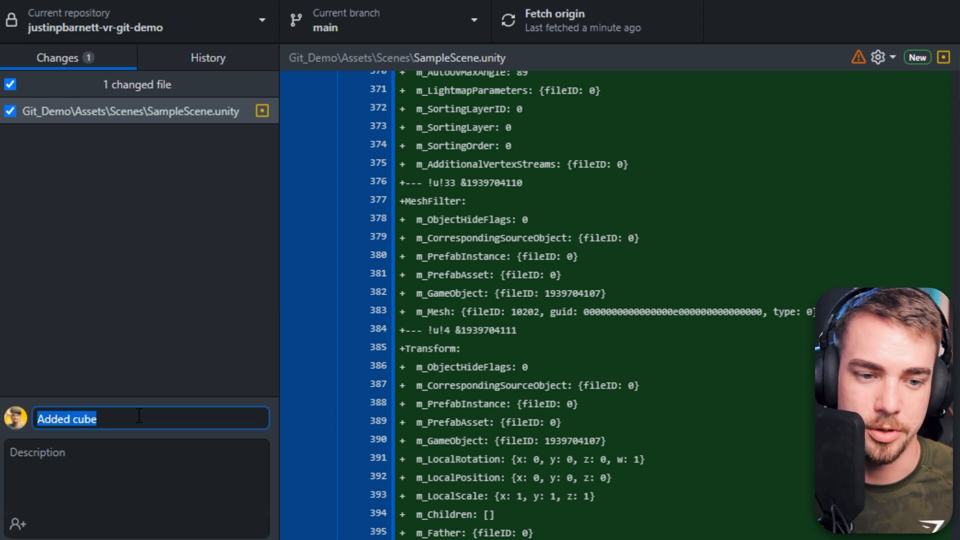
{"action": "left_click", "coordinate": [62, 452]}
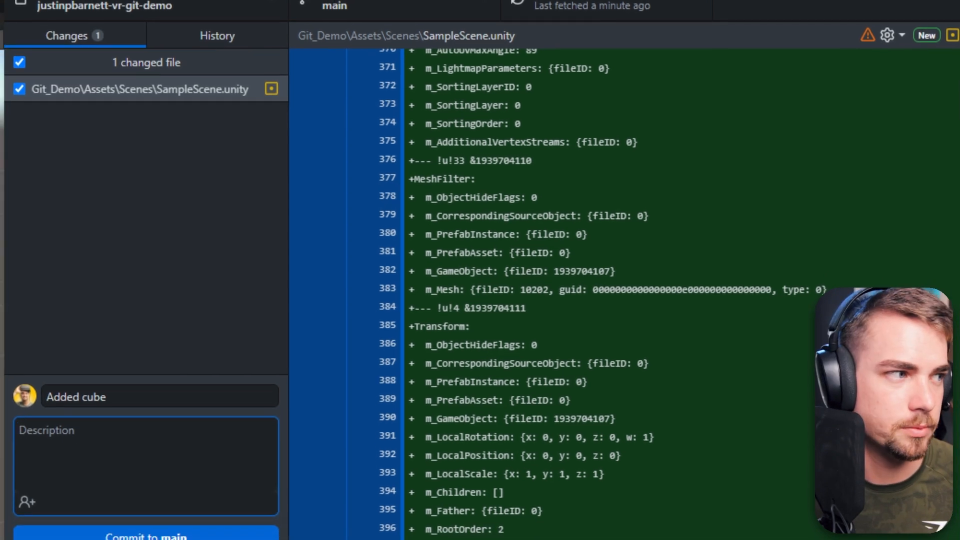
{"action": "left_click", "coordinate": [161, 534]}
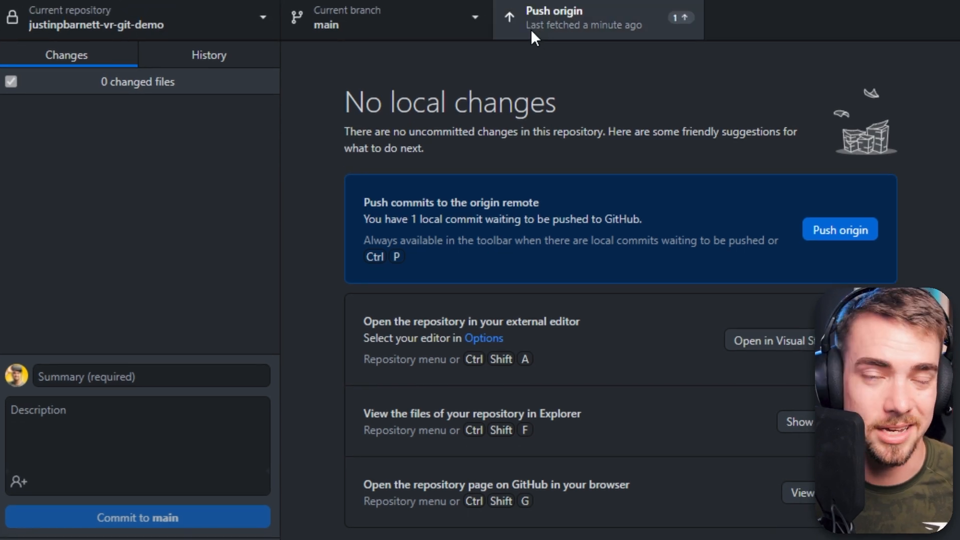
{"action": "left_click", "coordinate": [585, 7]}
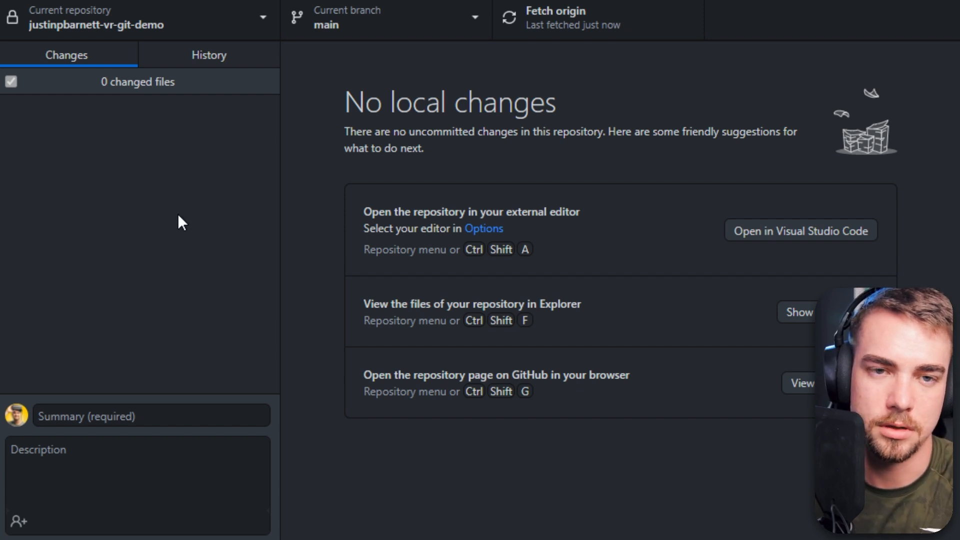
- Create a new branch named dev based on main and check the branch list
{"action": "left_click", "coordinate": [452, 16]}
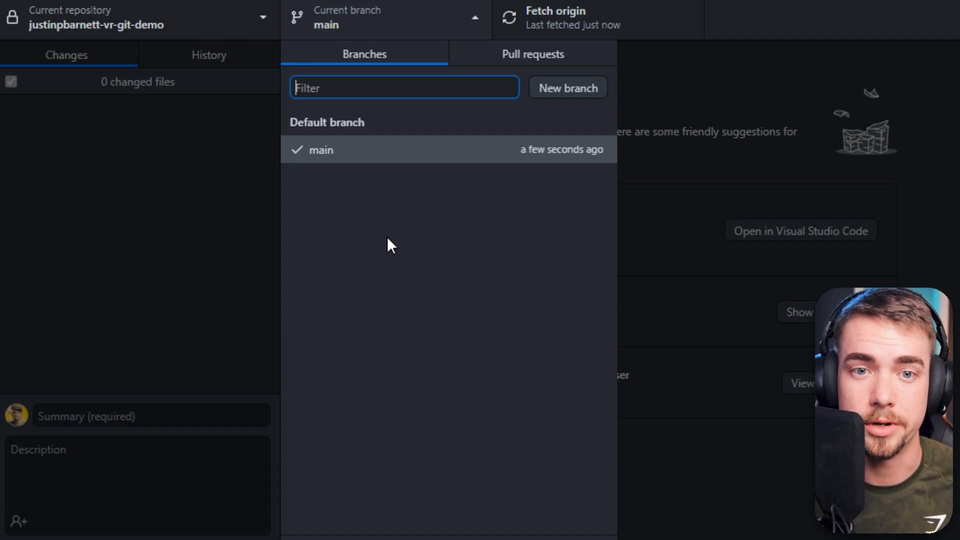
{"action": "left_click", "coordinate": [575, 89]}
{"action": "type", "text": "dev"}
{"action": "left_click", "coordinate": [493, 358]}
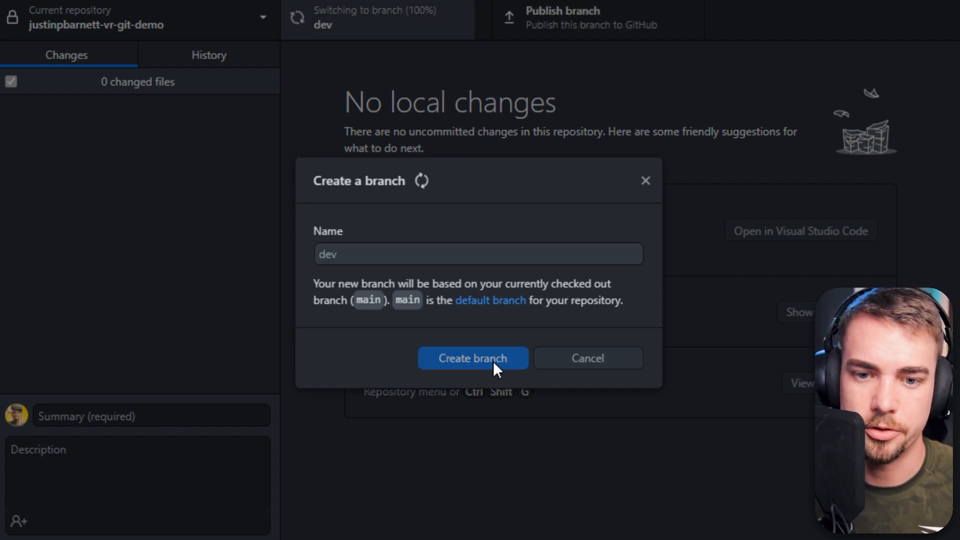
{"action": "left_click", "coordinate": [446, 33]}
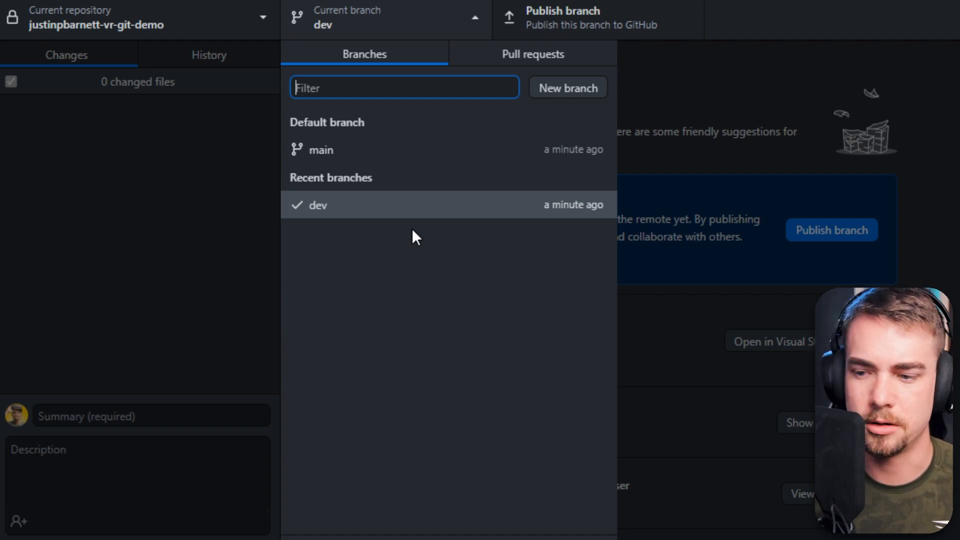
{"action": "left_click", "coordinate": [236, 264]}
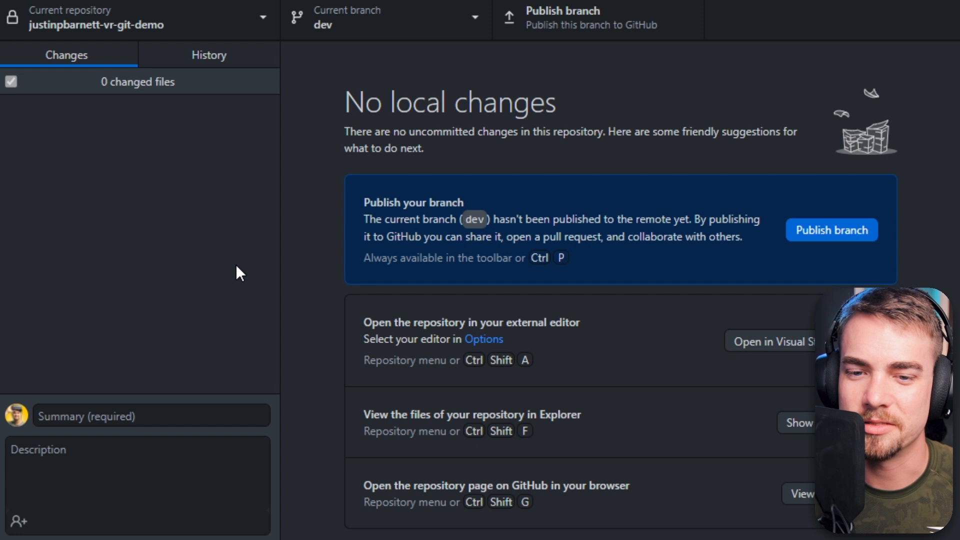